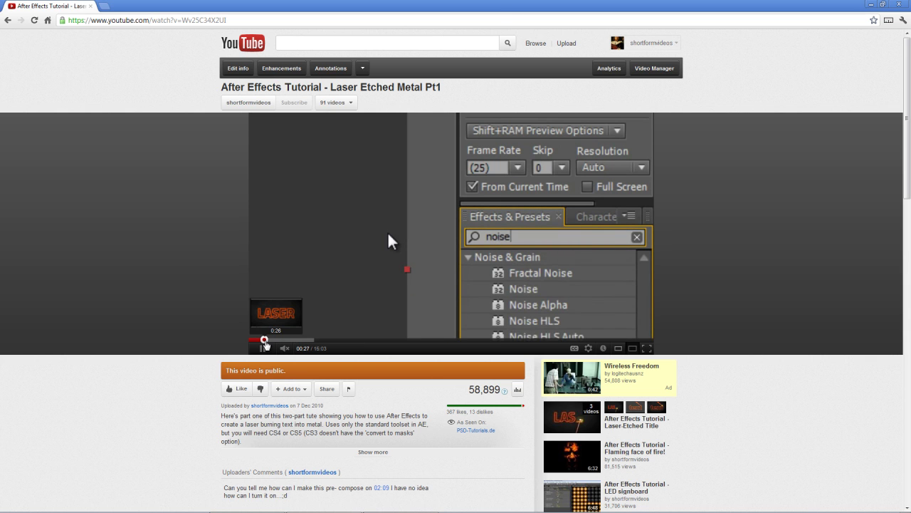
Rewind the laser-etched metal tutorial on YouTube back to its LASER title
left_click(265, 341)
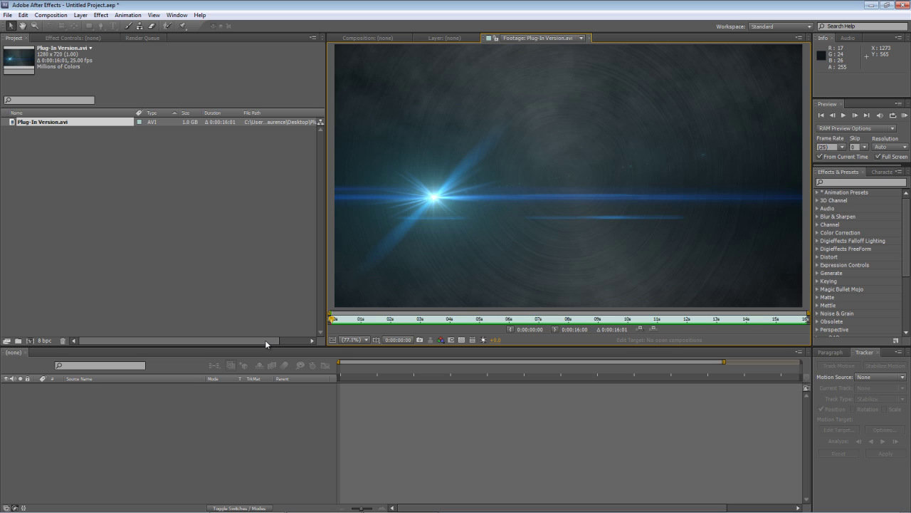
Preview the Plug-In Version.avi footage to watch the sparking laser effect
key("space")
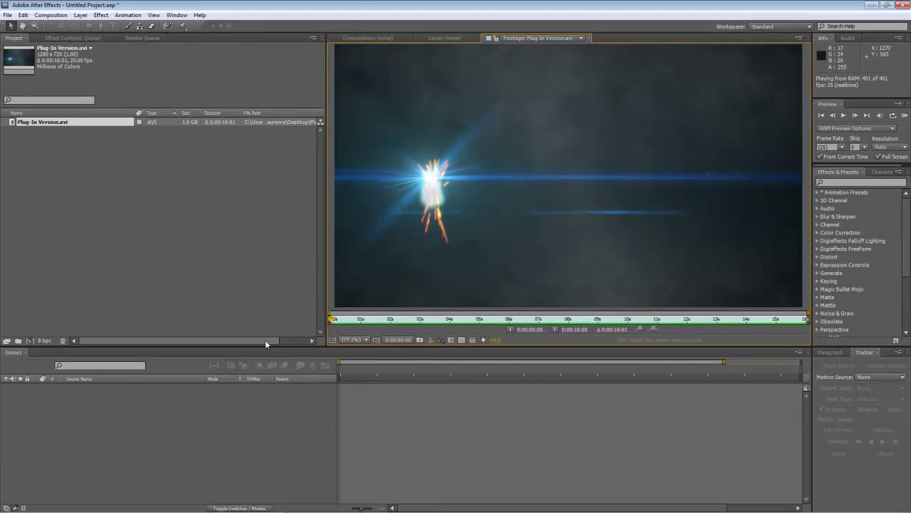
Create a 1280x720, 25 fps, 8-second composition named Trace Comp
right_click(100, 173)
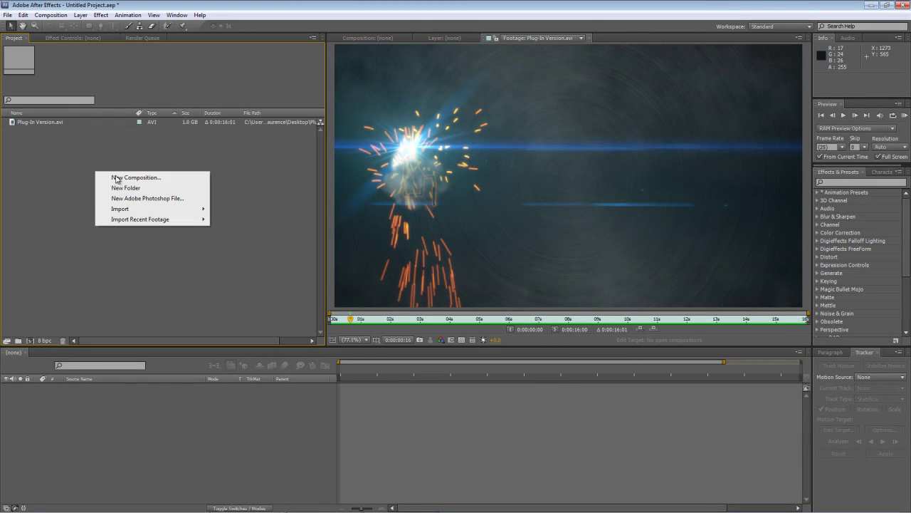
left_click(119, 178)
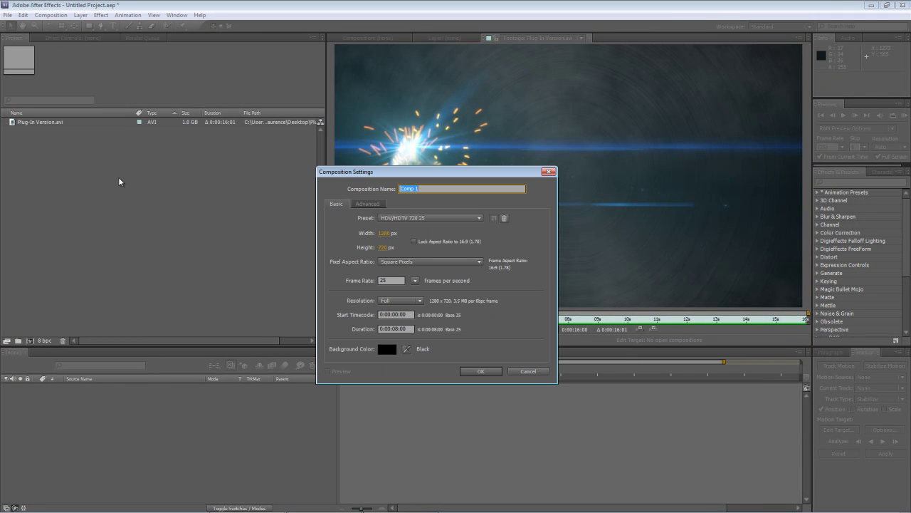
type("Trace Comp")
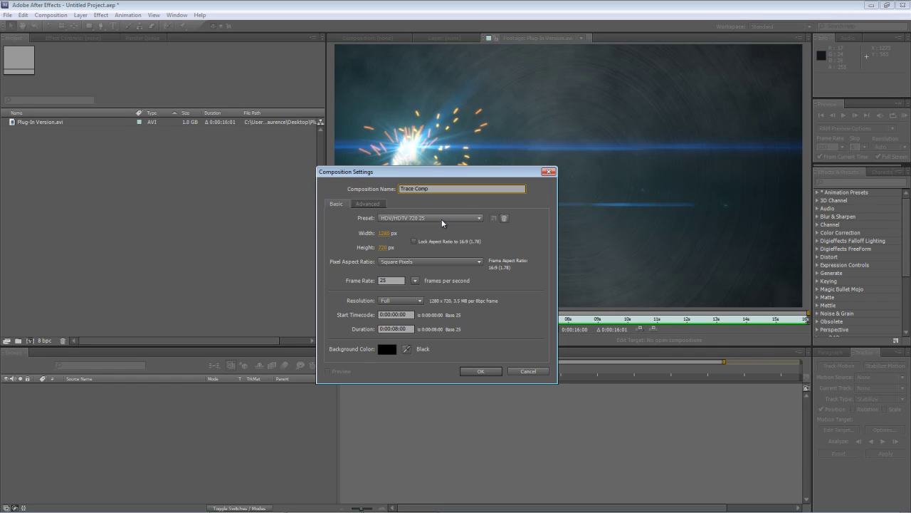
left_click(490, 373)
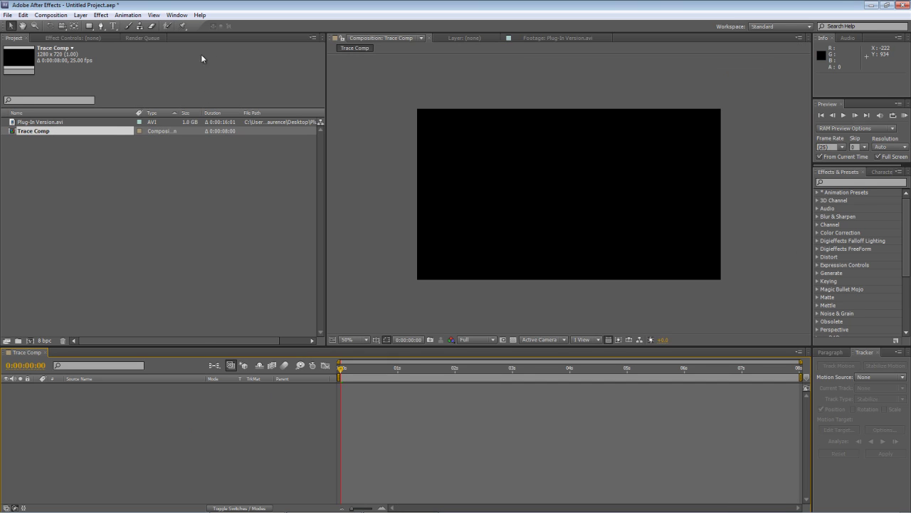
Add a TRACE THIS text layer and centre it in the composition
left_click(113, 26)
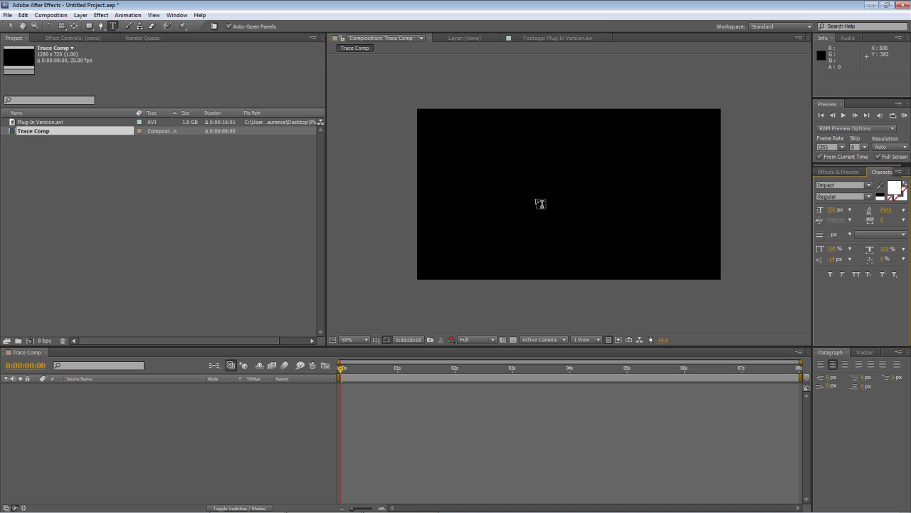
left_click(543, 191)
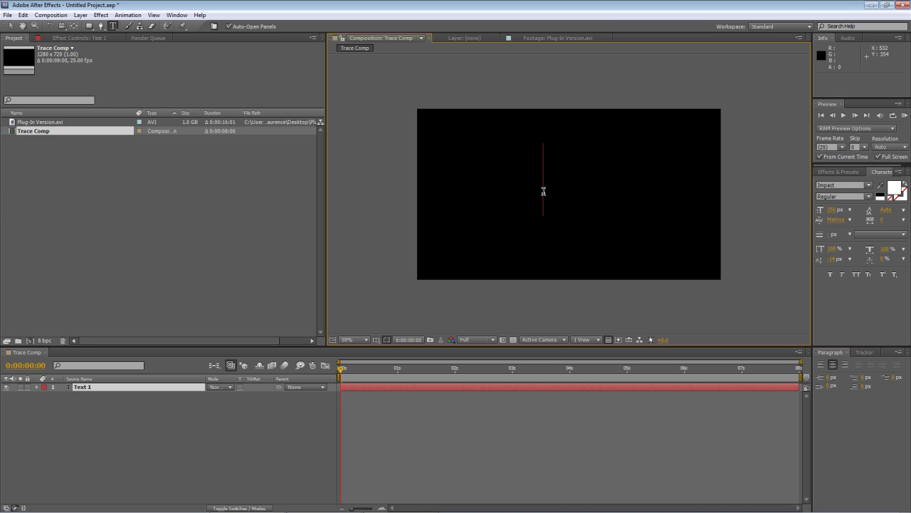
type("TRACE")
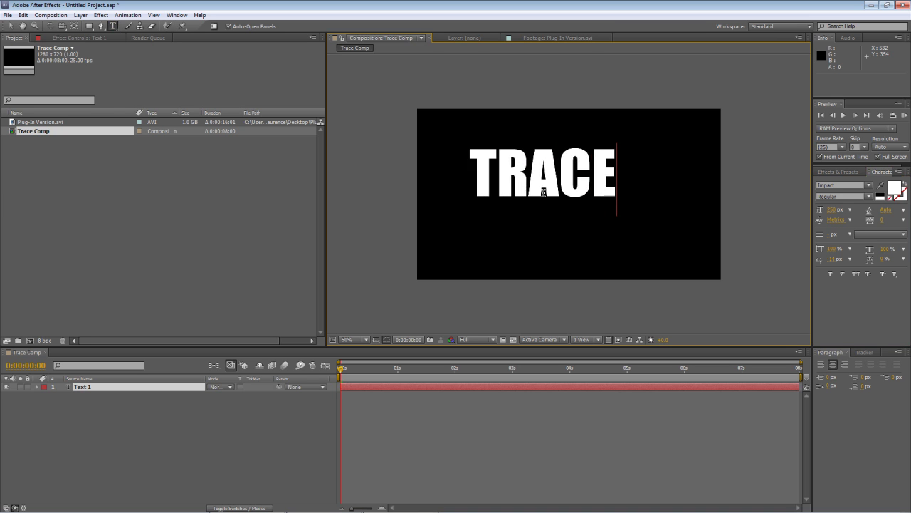
type(" THIS")
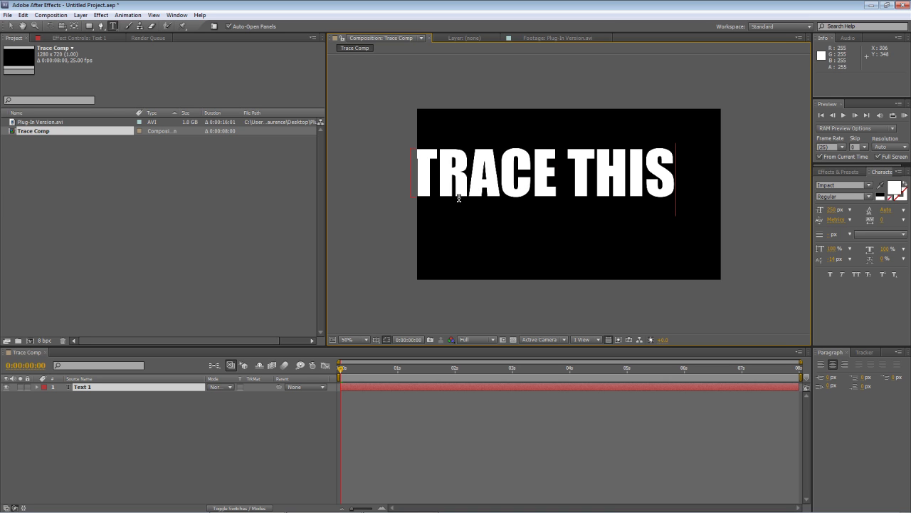
left_click(150, 388)
key("ctrl+Home")
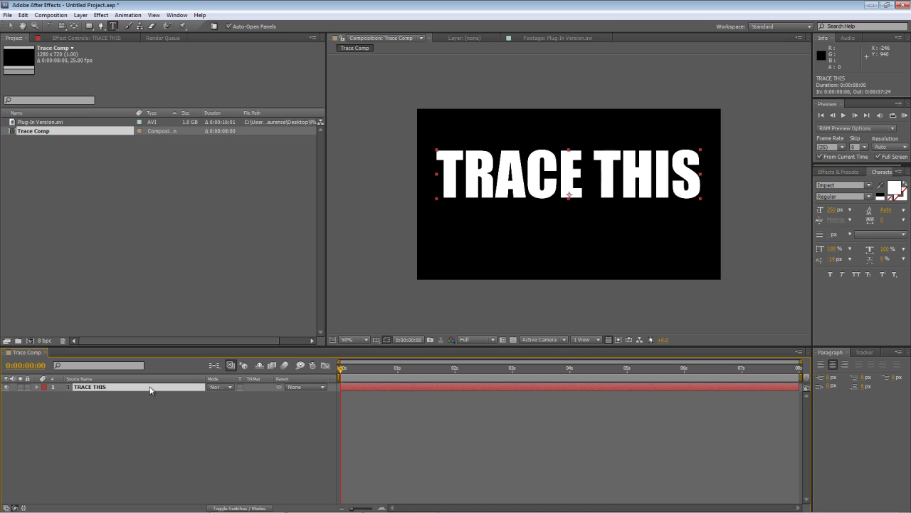
Set the TRACE THIS layer's anchor point vertical value to -87
key("a")
left_click_drag(221, 400, 153, 439)
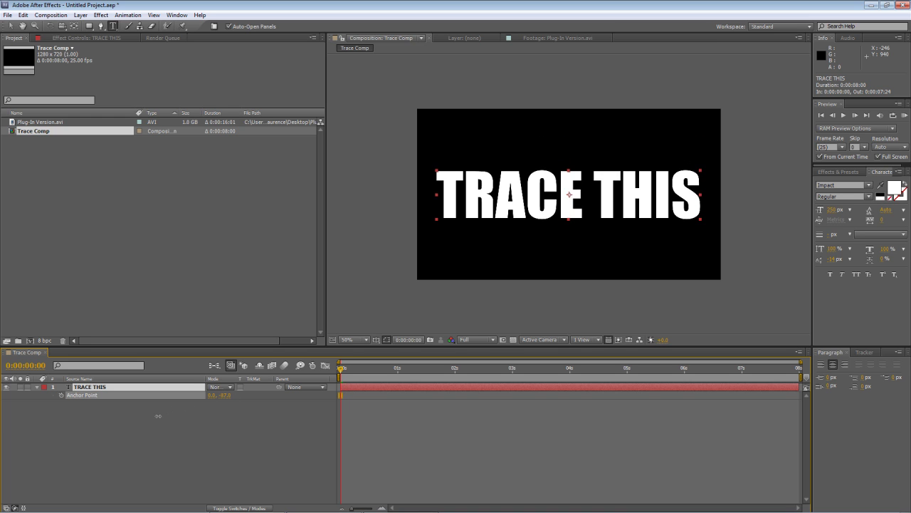
left_click(153, 439)
left_click(151, 387)
left_click(37, 388)
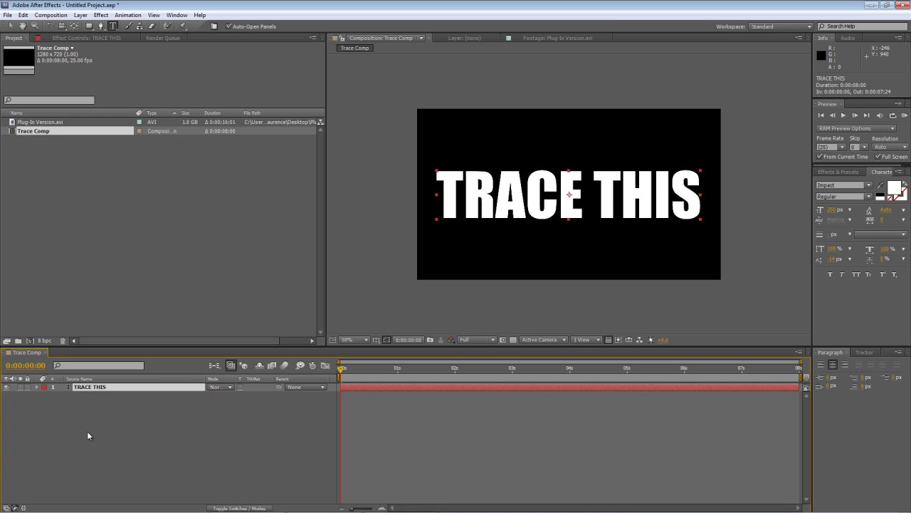
left_click(86, 431)
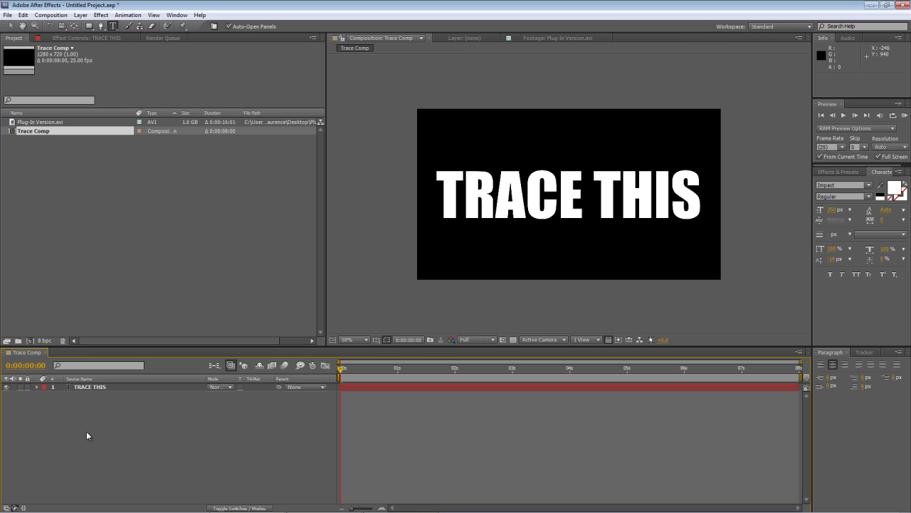
left_click(114, 387)
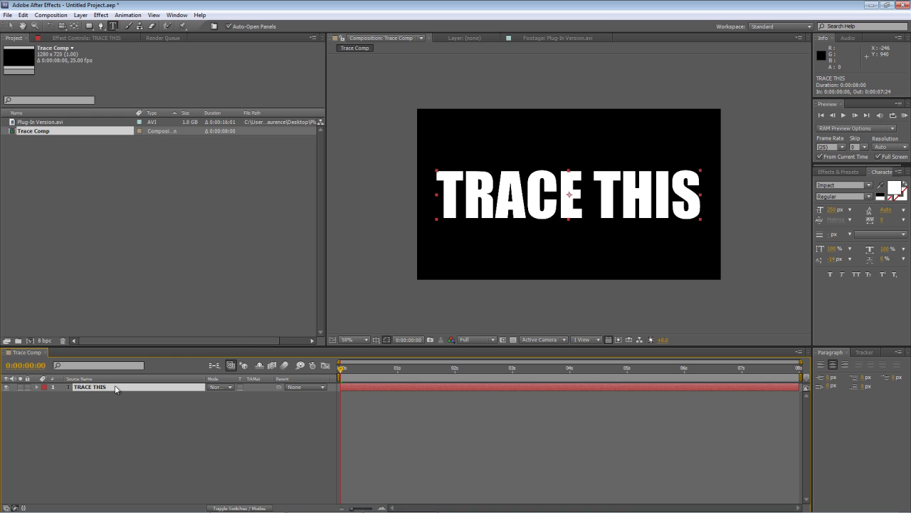
Bring up the layer commands for the TRACE THIS text layer
right_click(115, 388)
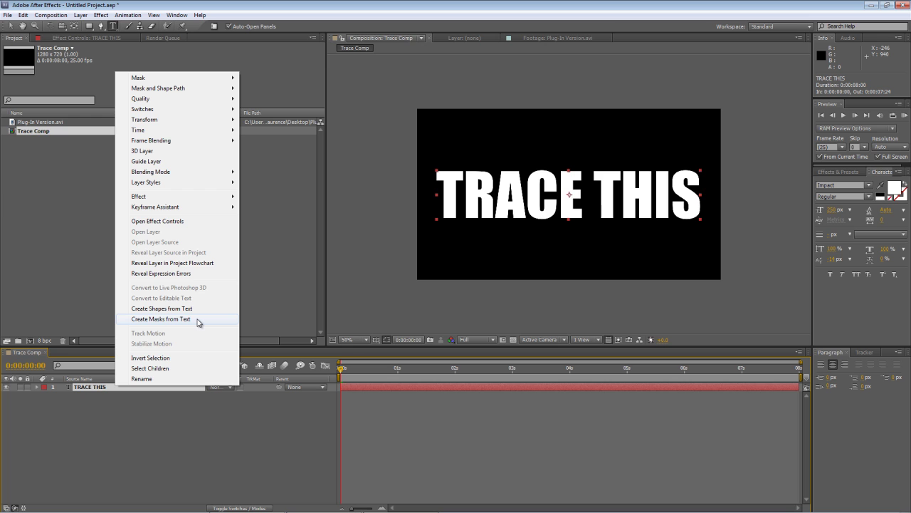
Create masks from the TRACE THIS text, producing a TRACE THIS Outlines layer
left_click(161, 319)
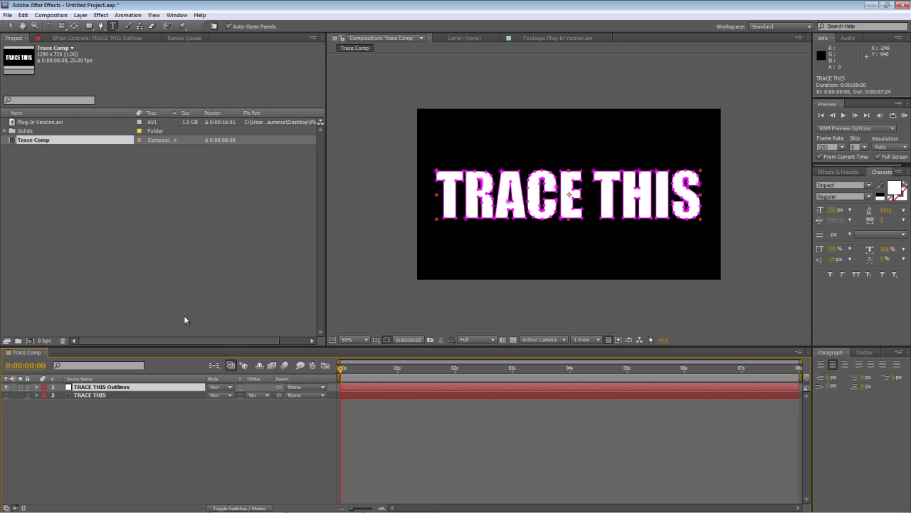
left_click(124, 396)
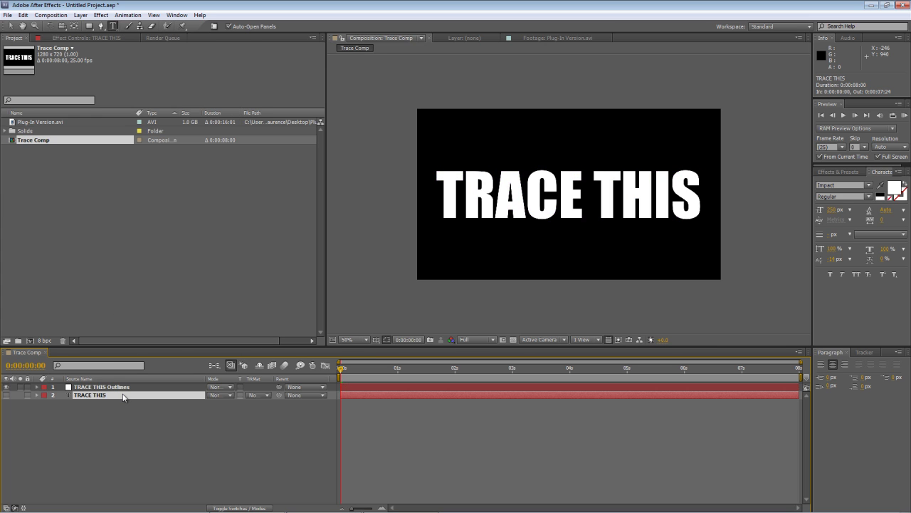
left_click(121, 388)
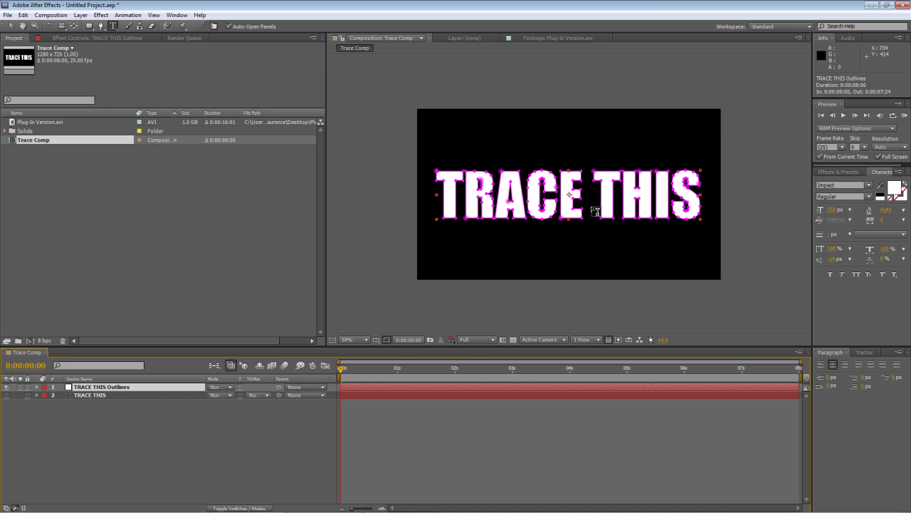
key("period")
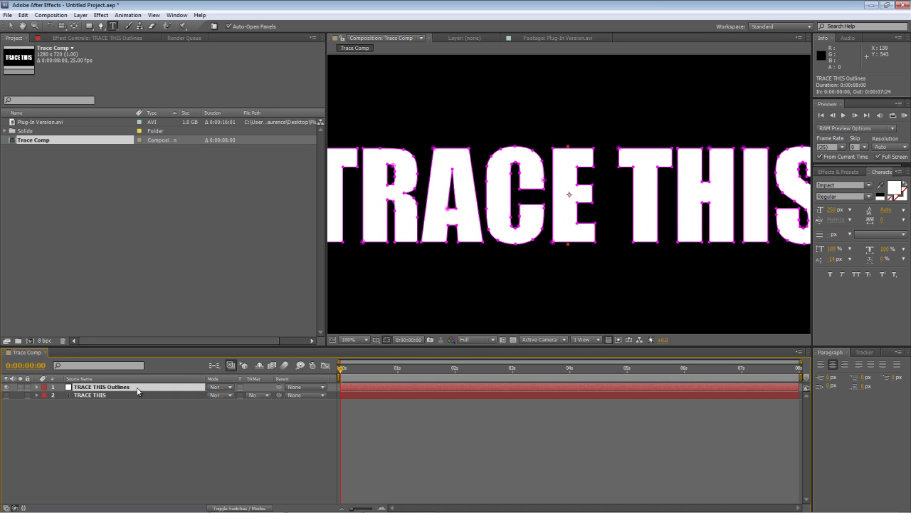
key("comma")
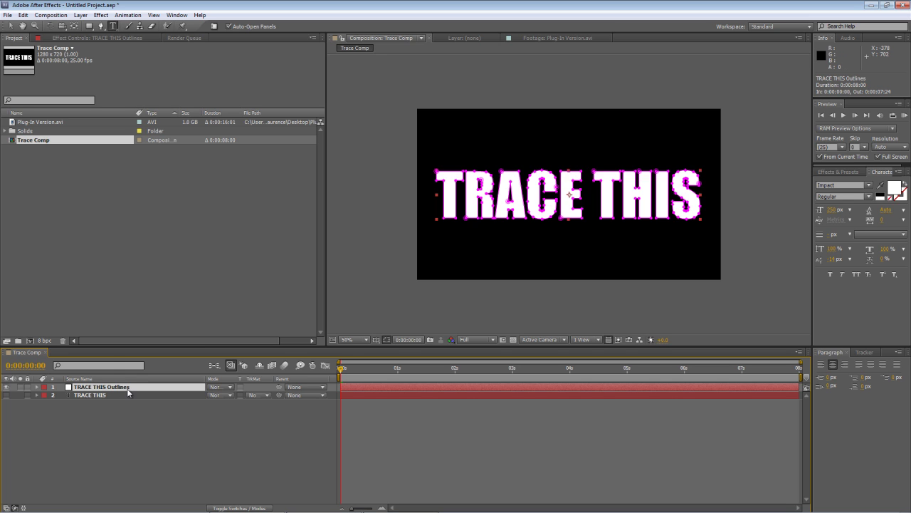
Apply the Stroke effect to the TRACE THIS Outlines layer
left_click(112, 40)
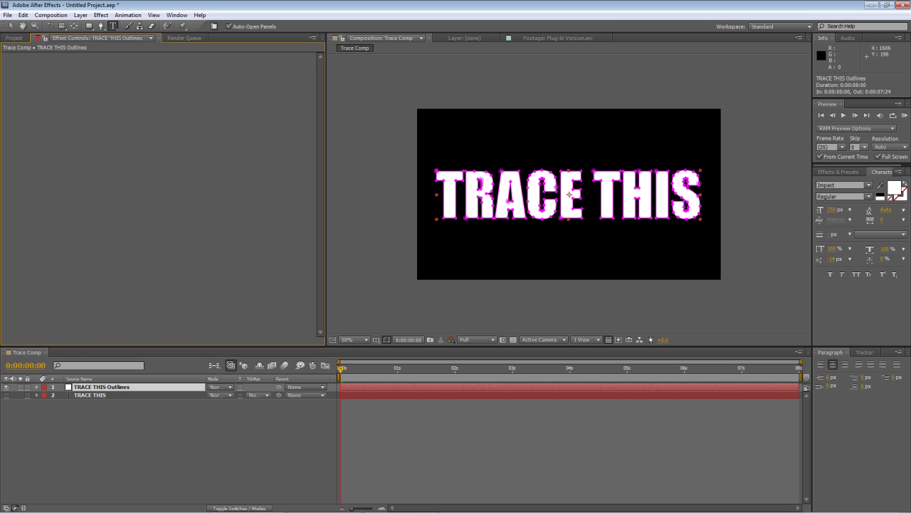
key("ctrl+5")
type("s")
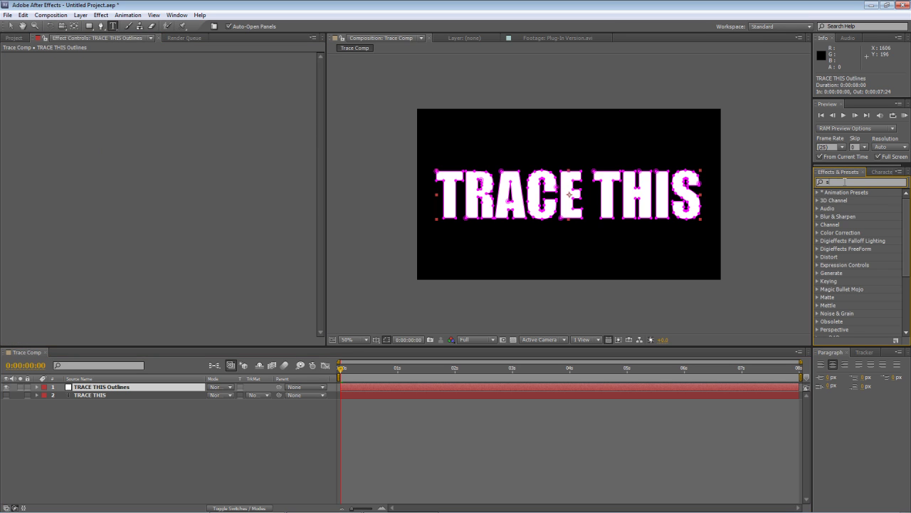
type("troke")
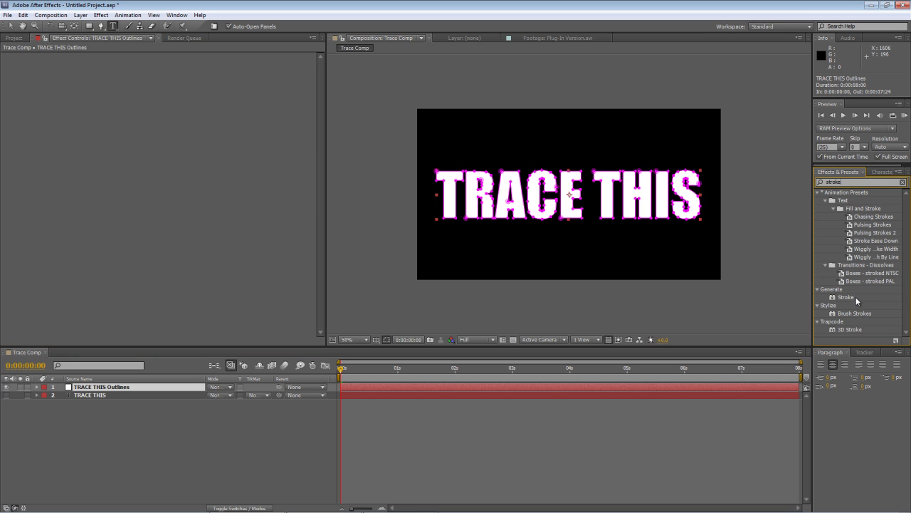
left_click(846, 297)
mouse_move(846, 299)
left_mouse_down()
mouse_move(639, 307)
mouse_move(114, 397)
mouse_move(127, 385)
left_mouse_up()
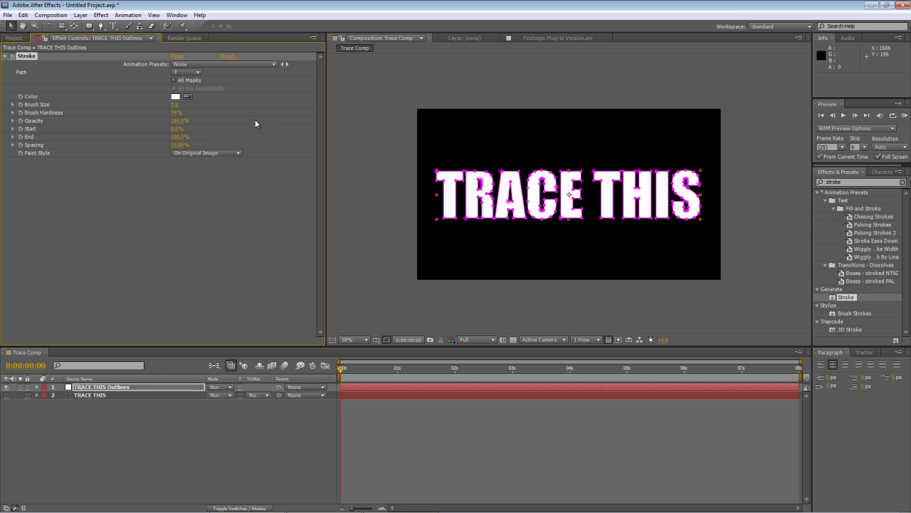
Set the Stroke's Paint Style to On Transparent
left_click(173, 81)
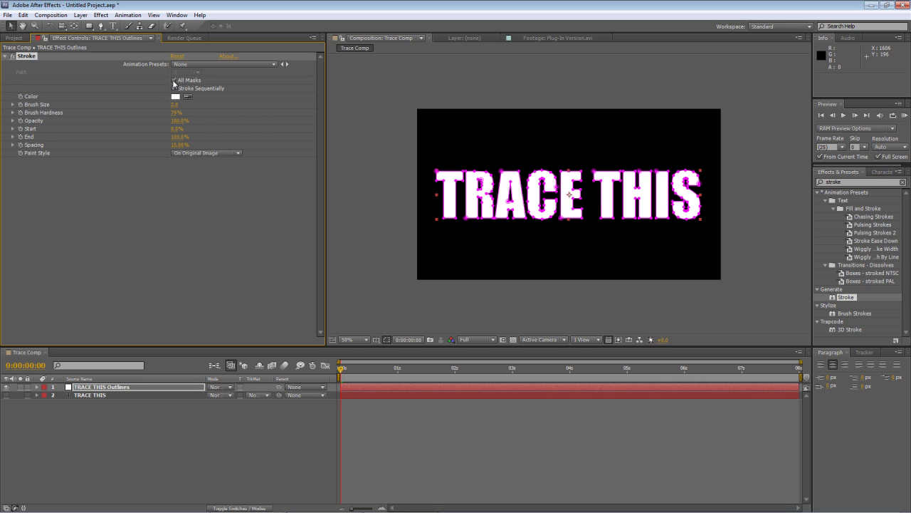
left_click(174, 80)
left_click(216, 152)
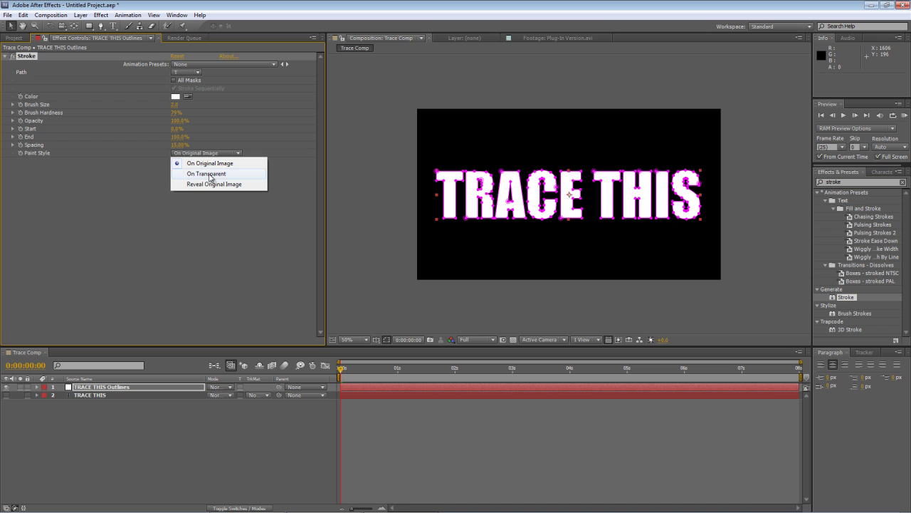
left_click(207, 174)
Make the Stroke use All Masks and Stroke Sequentially with brush size 8
left_click(208, 184)
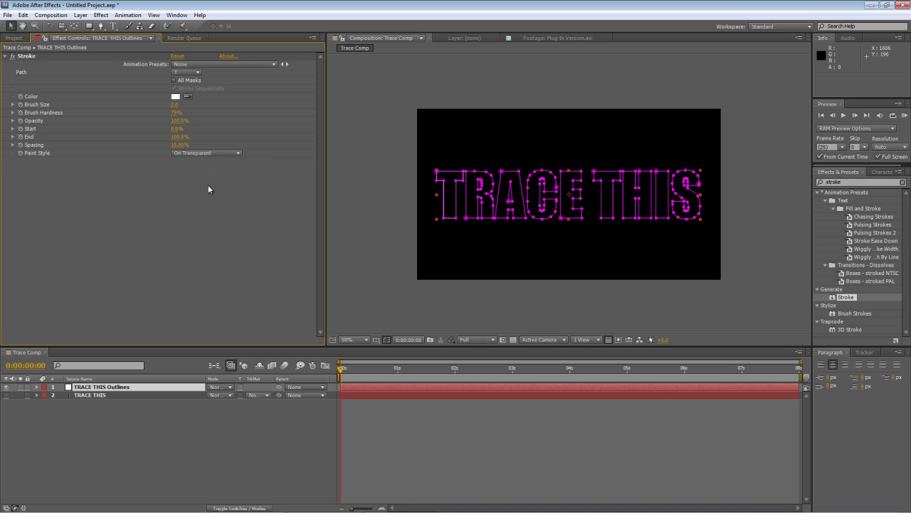
key("slash")
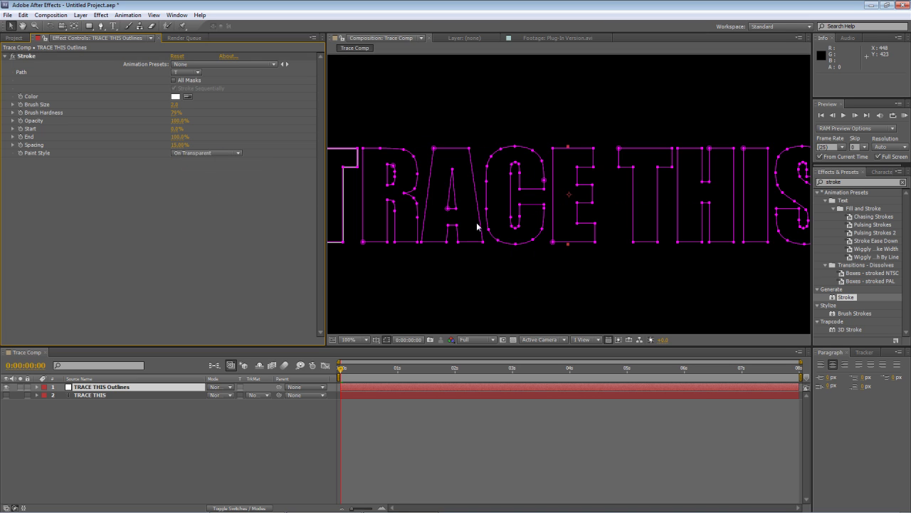
left_click_drag(439, 204, 516, 202)
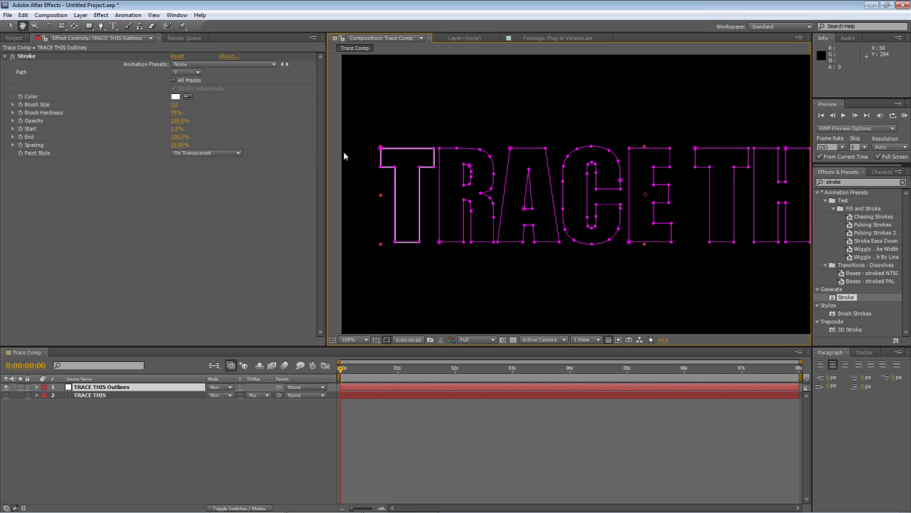
left_click(173, 81)
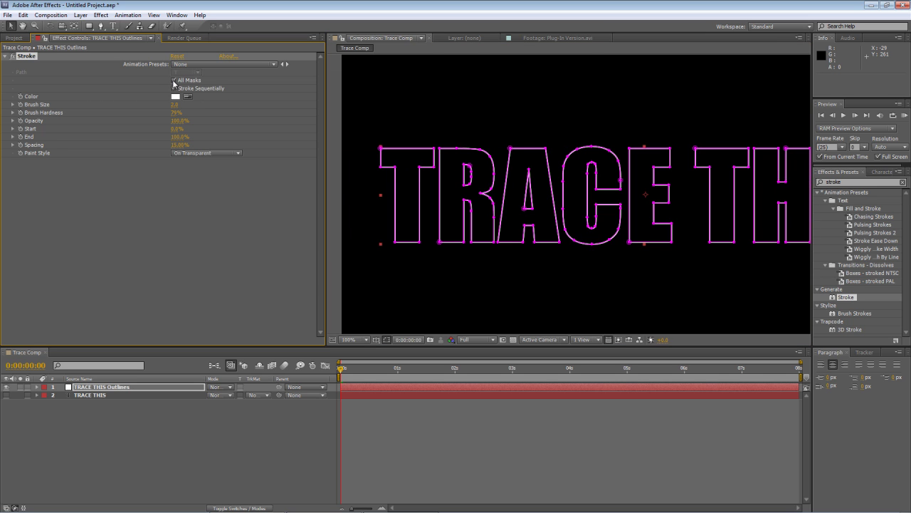
left_click(174, 88)
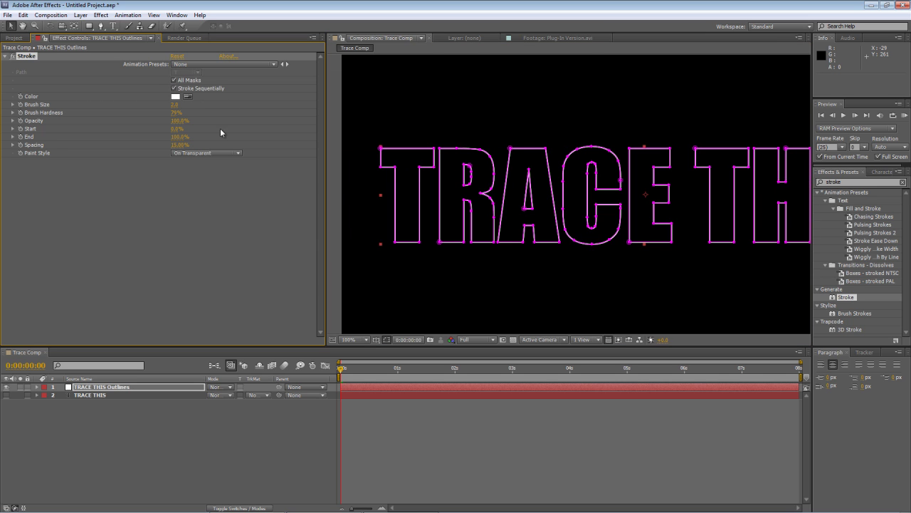
left_click(173, 106)
type("8")
key("Return")
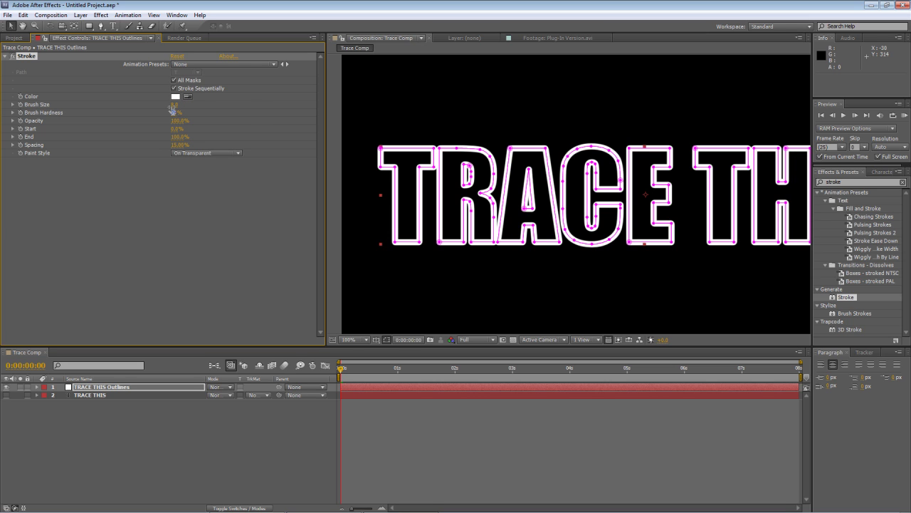
left_click(187, 190)
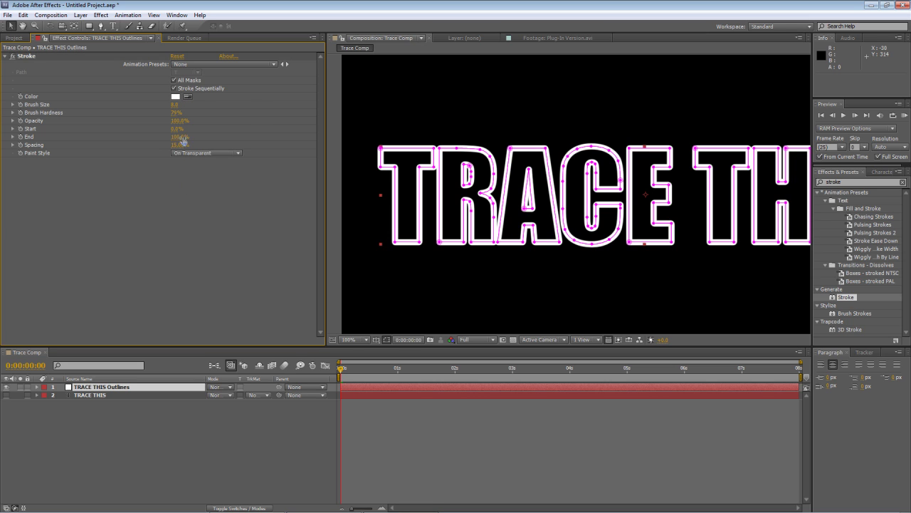
Test a lower Stroke End value, then leave End at 100%
mouse_move(179, 137)
left_mouse_down()
mouse_move(131, 139)
mouse_move(180, 138)
left_mouse_up()
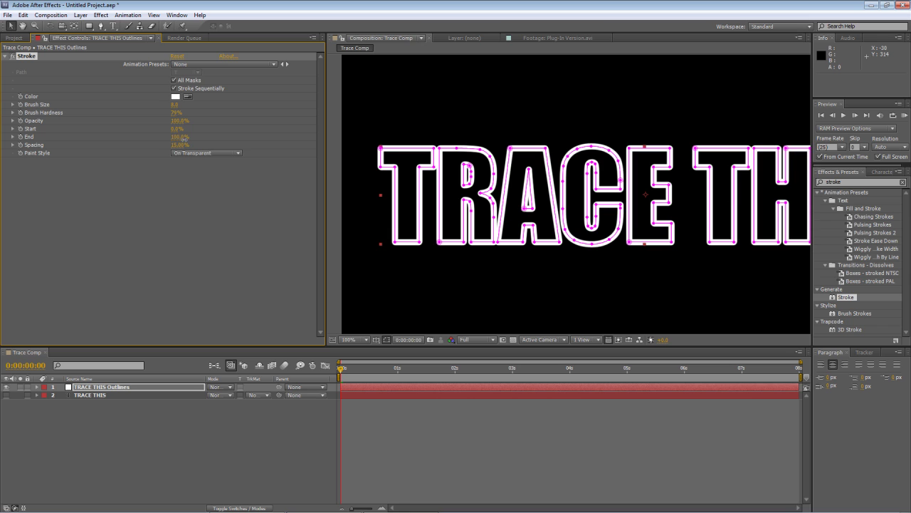
scroll(559, 167, "down", 2)
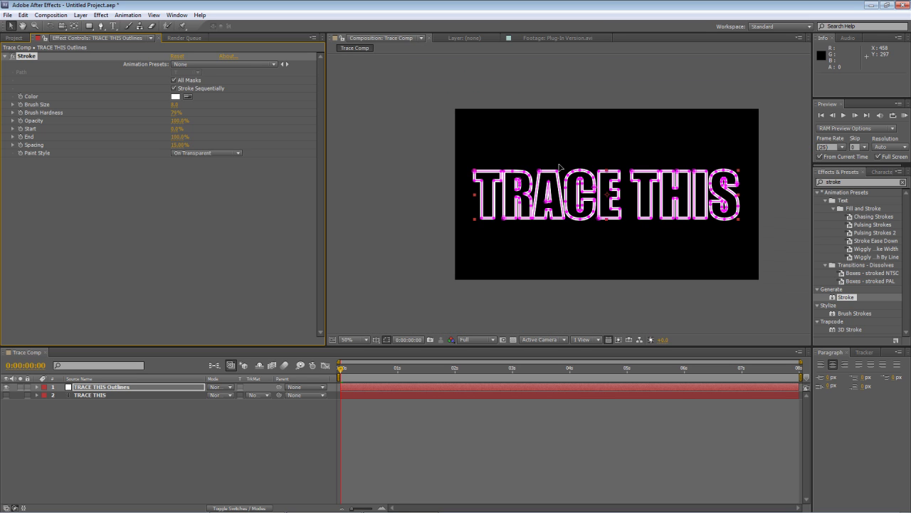
left_click(169, 223)
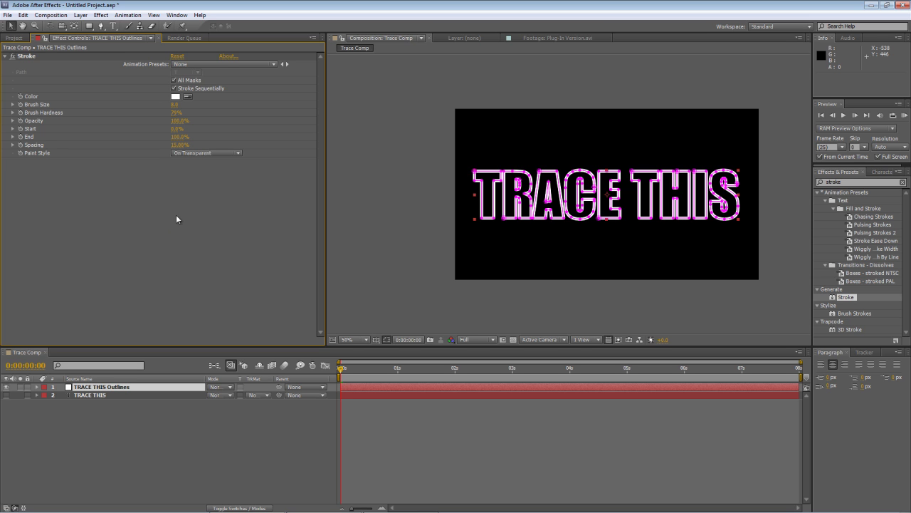
scroll(569, 194, "up", 2)
left_click_drag(637, 187, 615, 190)
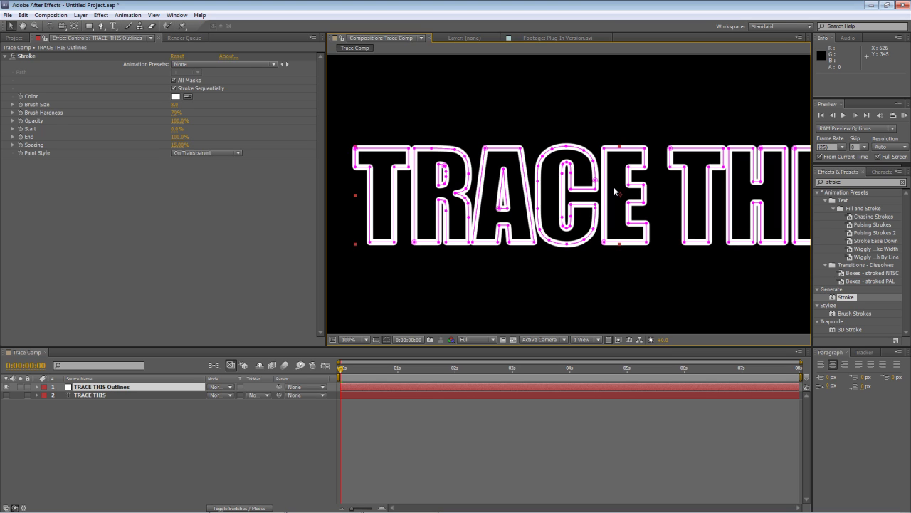
Keyframe Stroke End from 0% at the first frame to 100% at 7:24
scroll(614, 191, "down", 2)
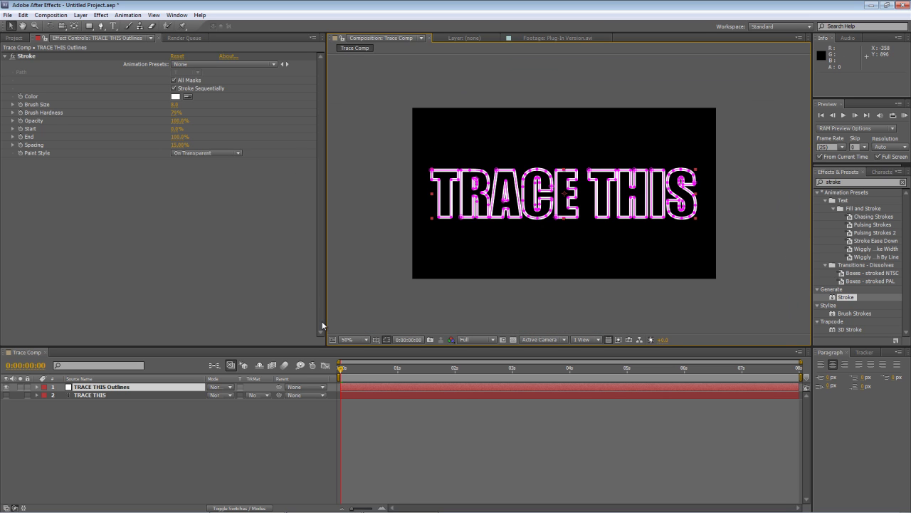
left_click(20, 137)
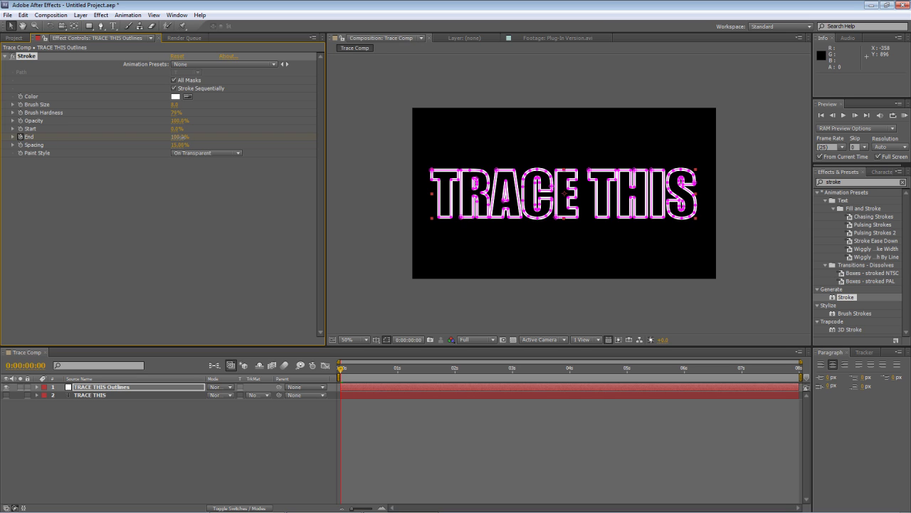
left_click_drag(179, 137, 102, 141)
left_click(125, 202)
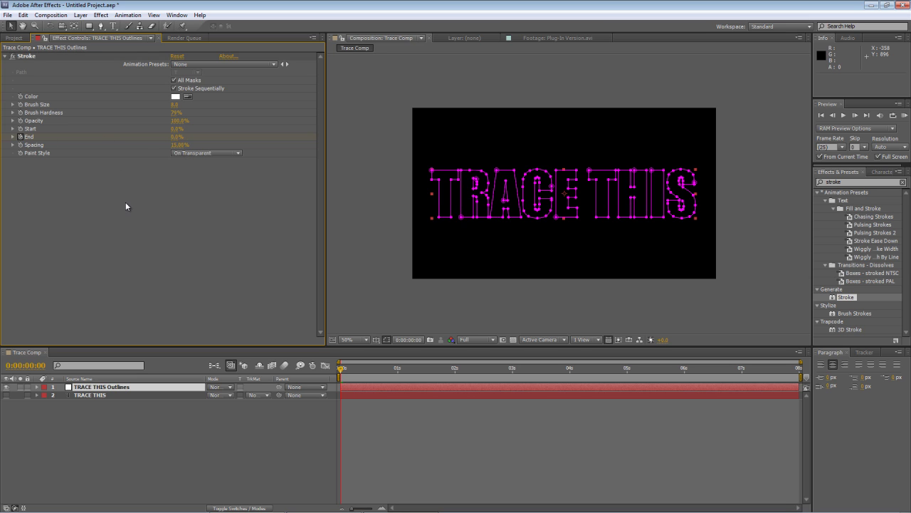
left_click_drag(658, 370, 810, 379)
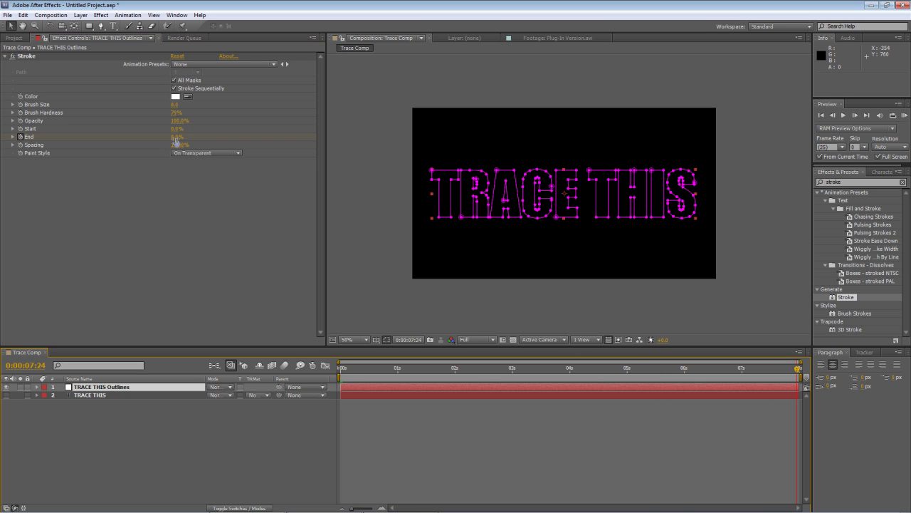
left_click_drag(177, 137, 213, 136)
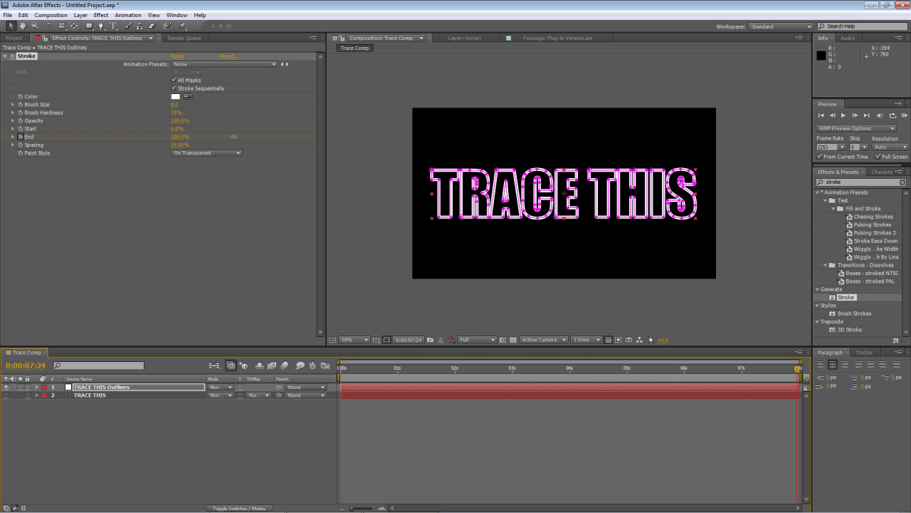
mouse_move(349, 373)
left_mouse_down()
mouse_move(340, 375)
mouse_move(797, 391)
mouse_move(341, 377)
left_mouse_up()
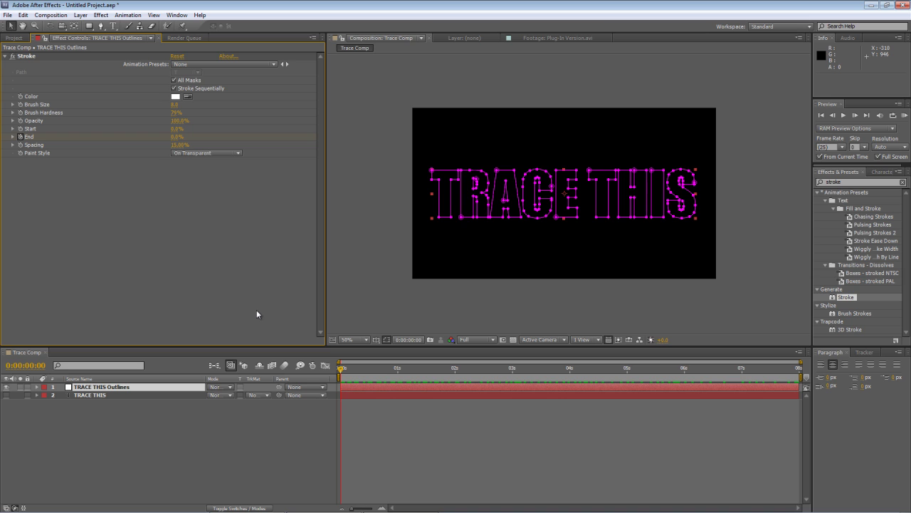
Zoom in on the letters and set a new first vertex on the C mask
key("period")
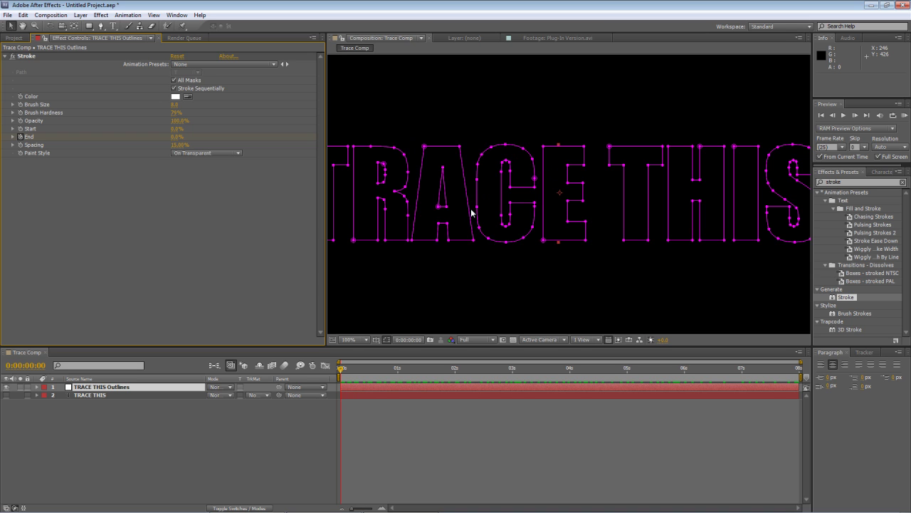
key("h")
left_click_drag(459, 174, 524, 220)
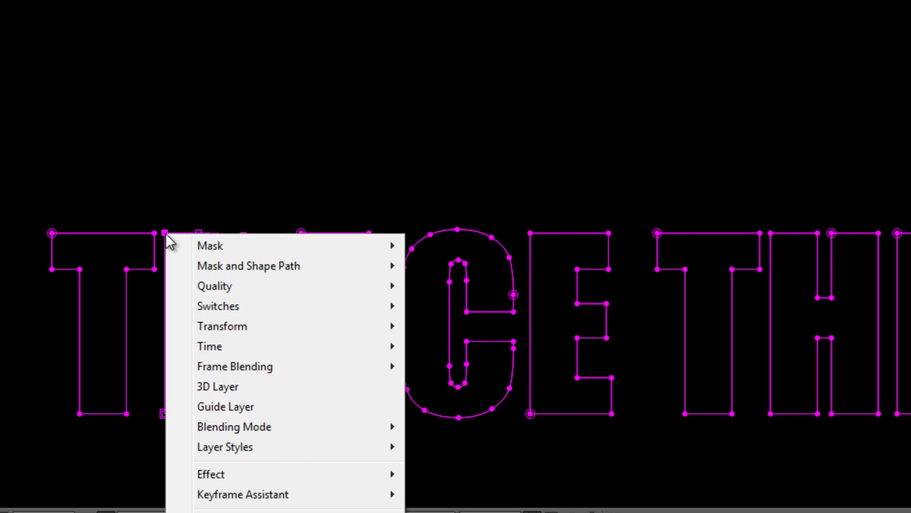
mouse_move(224, 273)
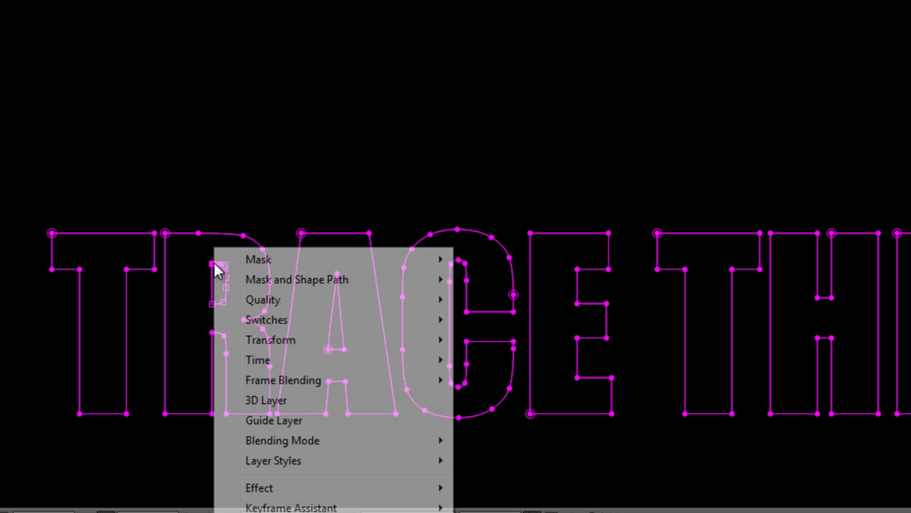
mouse_move(316, 282)
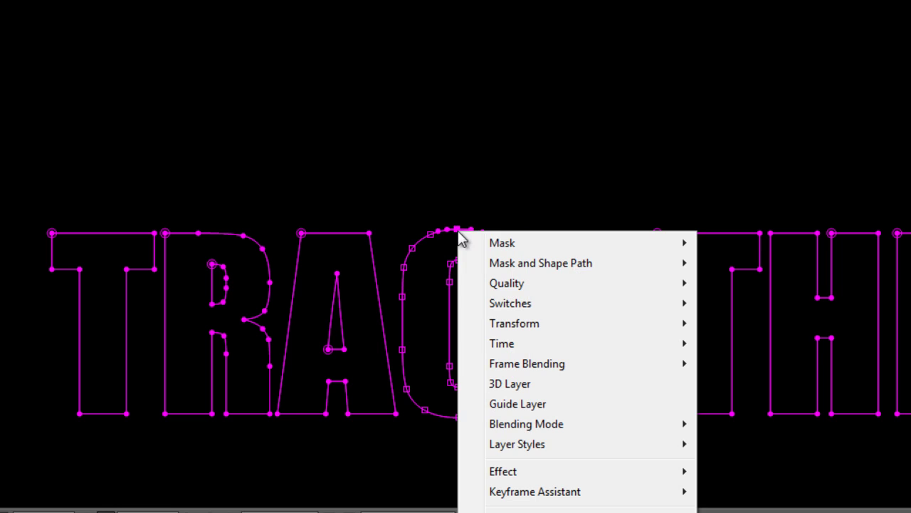
mouse_move(580, 271)
left_click(790, 311)
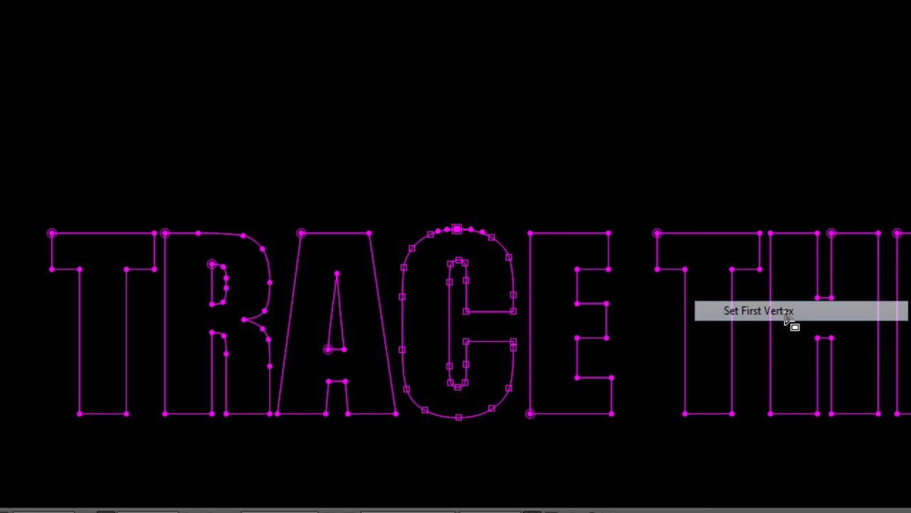
Select the E's top-left vertex and bring up its mask path options
left_click(532, 235)
right_click(532, 235)
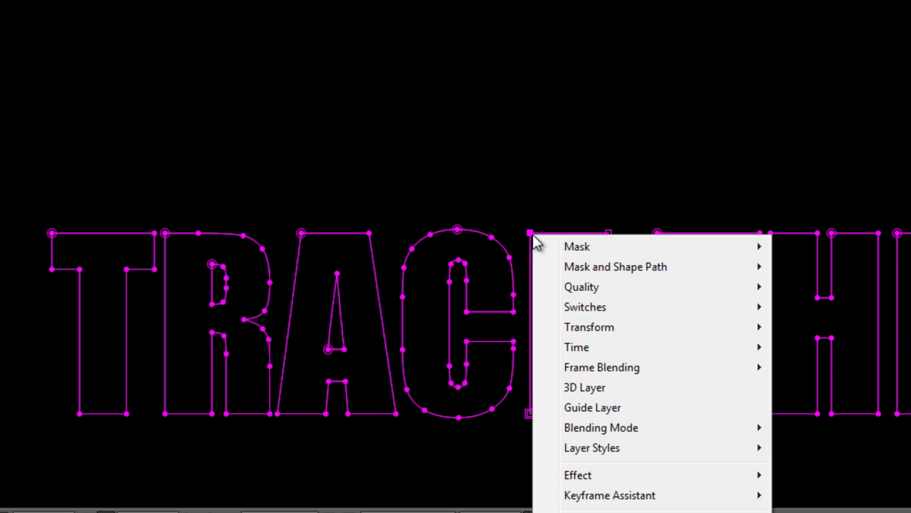
mouse_move(643, 271)
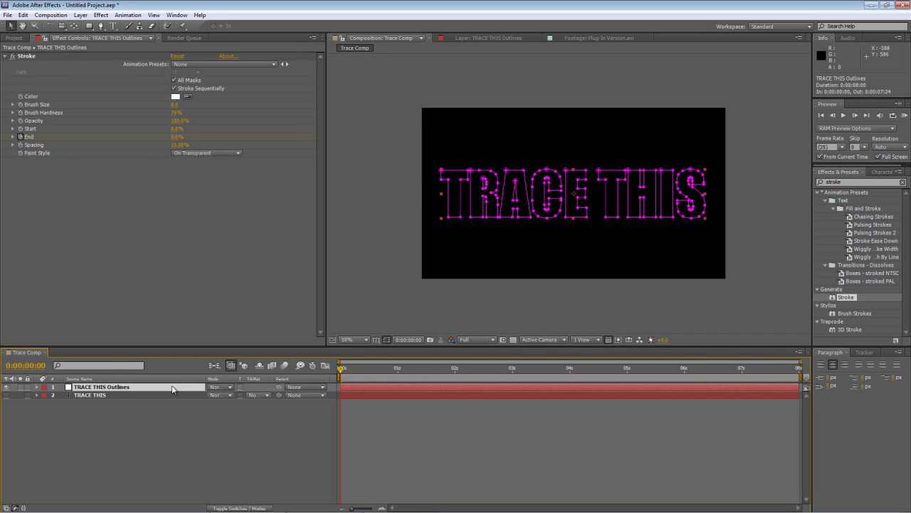
Reselect the TRACE THIS Outlines layer and expand its Stroke effect properties
left_click(169, 403)
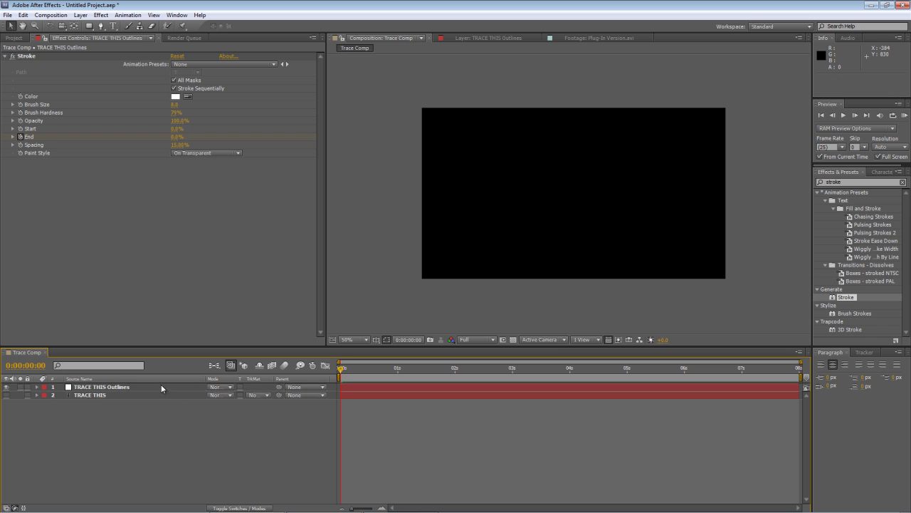
left_click(162, 388)
scroll(513, 200, "up", 2)
left_click_drag(501, 199, 592, 205)
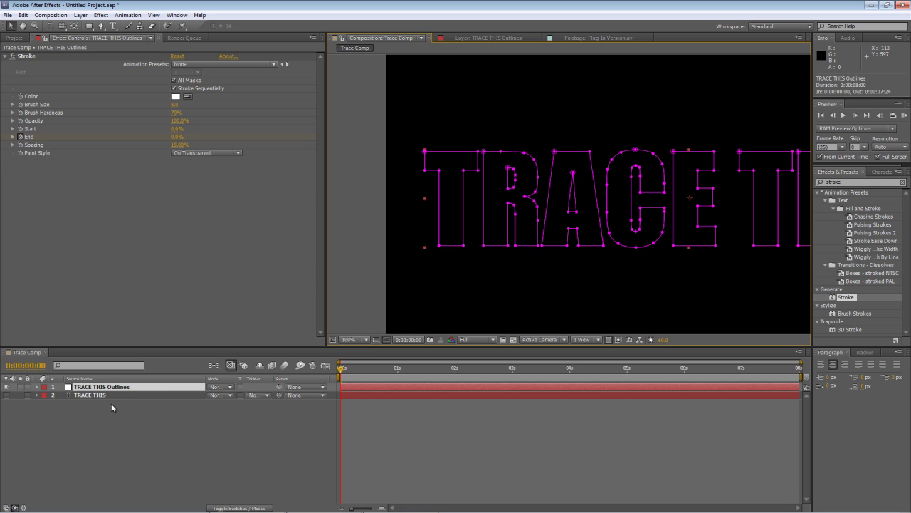
left_click(36, 387)
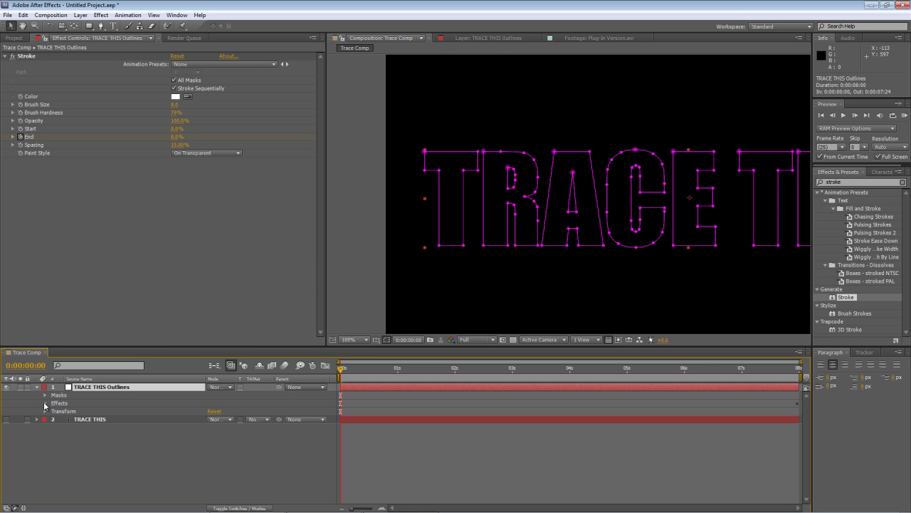
left_click(45, 404)
left_click(54, 412)
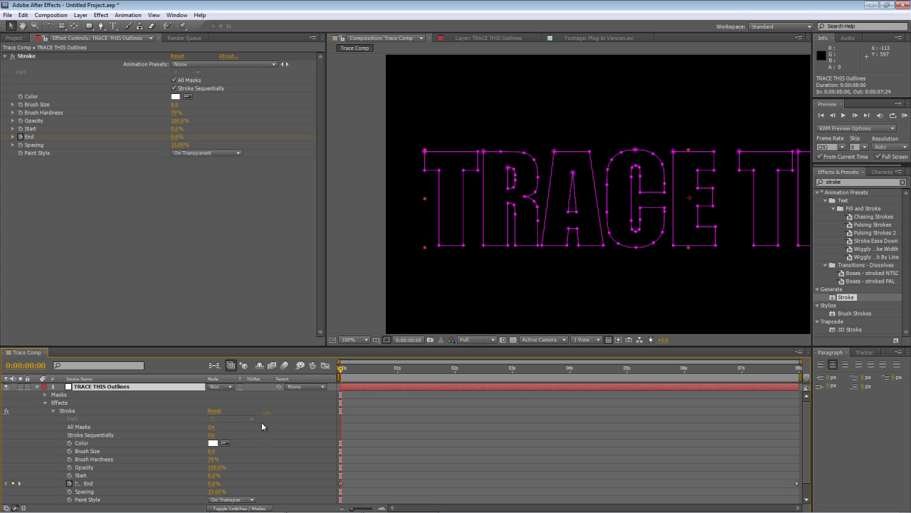
scroll(261, 421, "down", 1)
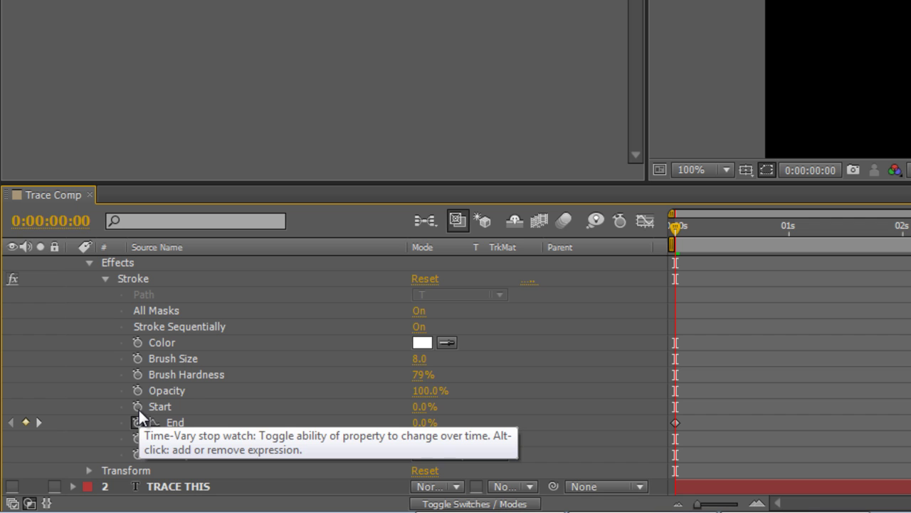
Give Stroke Start the expression effect("Stroke")("End")-0.05 so it trails End
left_click(139, 410, "alt")
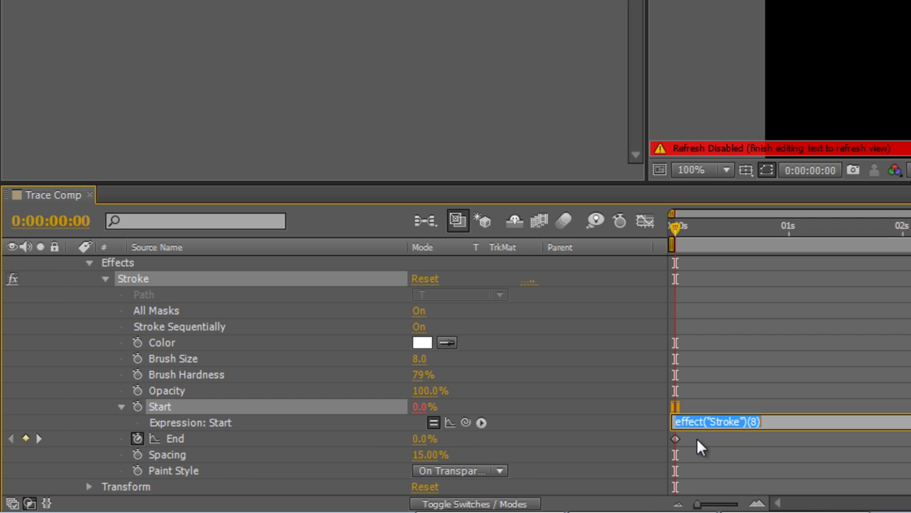
mouse_move(467, 422)
left_mouse_down()
mouse_move(319, 417)
mouse_move(179, 438)
mouse_move(196, 439)
left_mouse_up()
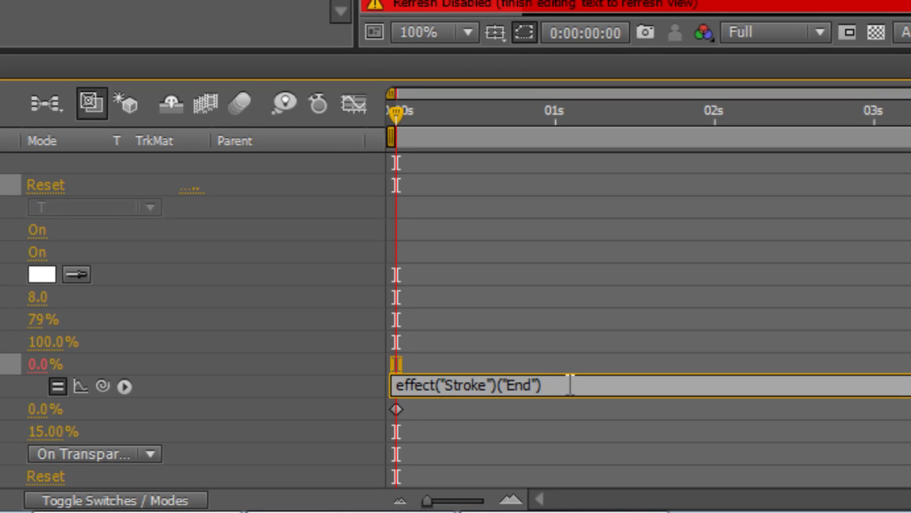
type("-0.05")
Commit the Start expression and scrub the timeline to watch the stroke travel
left_click(303, 467)
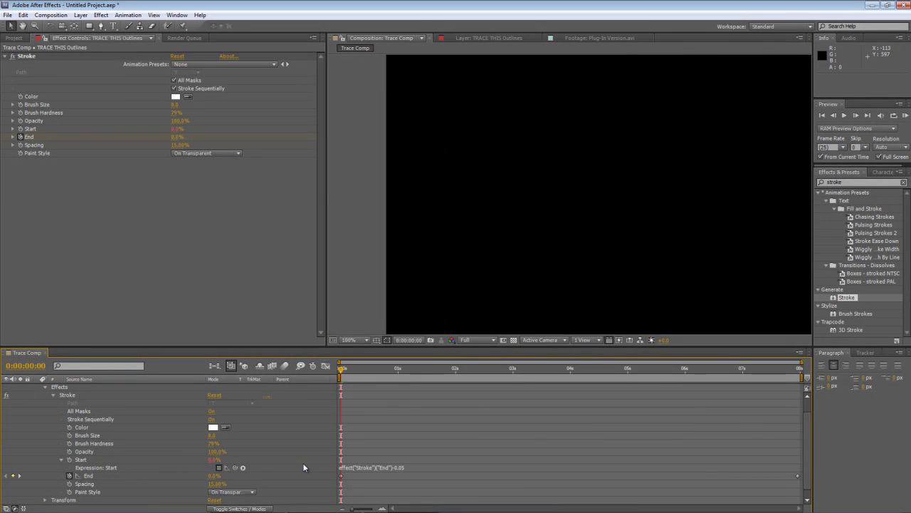
left_click_drag(343, 371, 347, 371)
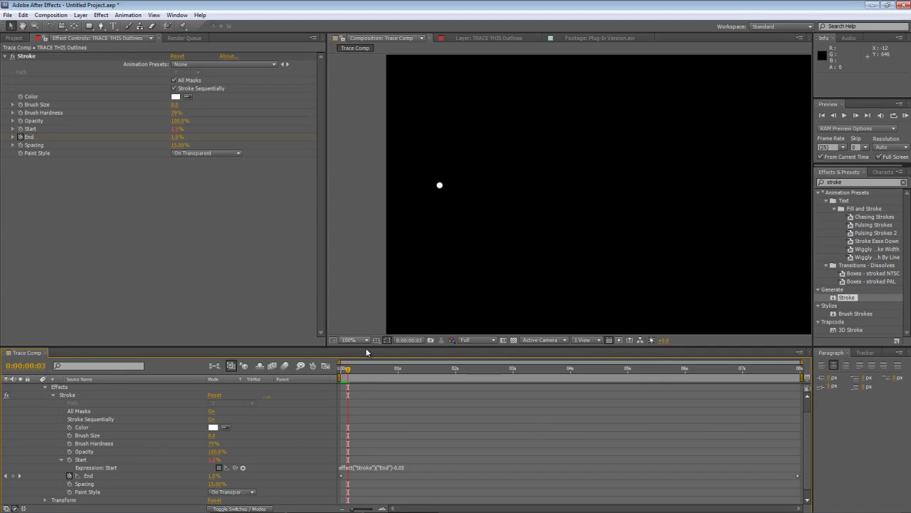
left_click_drag(349, 371, 478, 375)
scroll(581, 259, "down", 1)
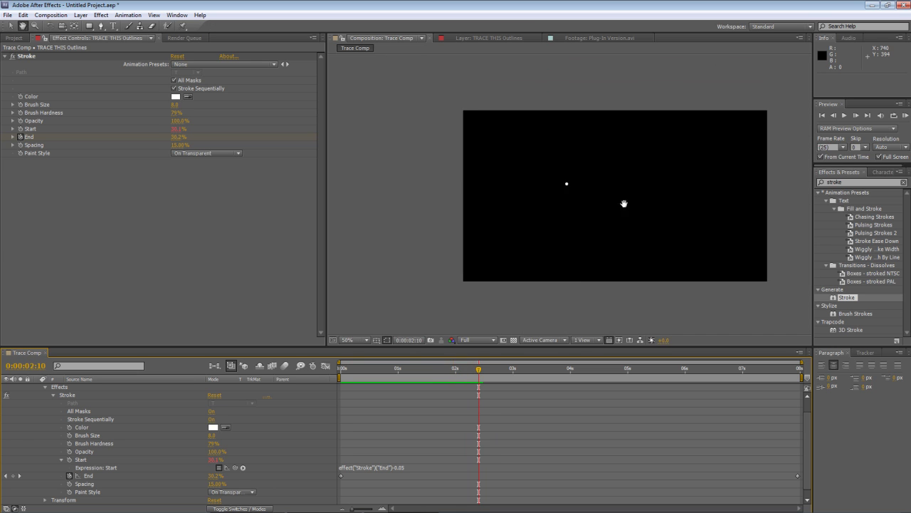
left_click_drag(624, 203, 579, 203)
Set the Stroke Brush Size to 4 and check the small dot on the letters
left_click(175, 104)
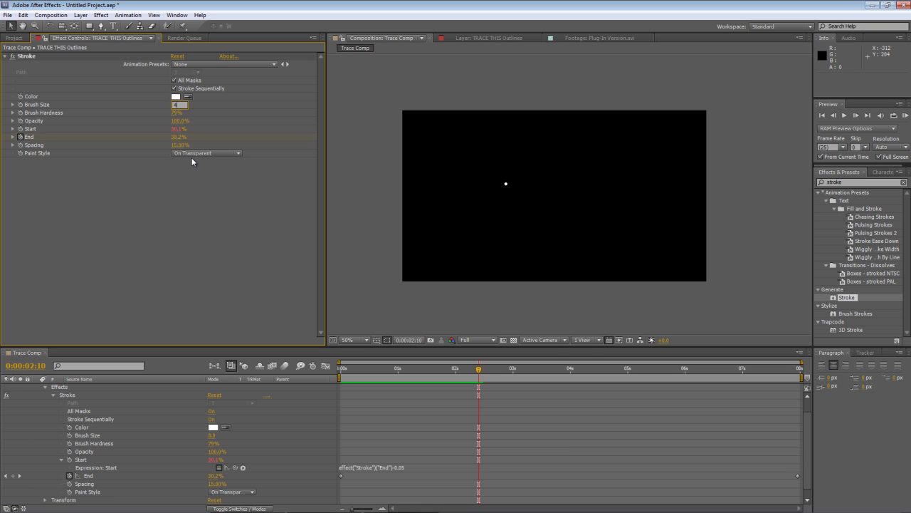
type("4")
key("Return")
scroll(497, 194, "up", 4)
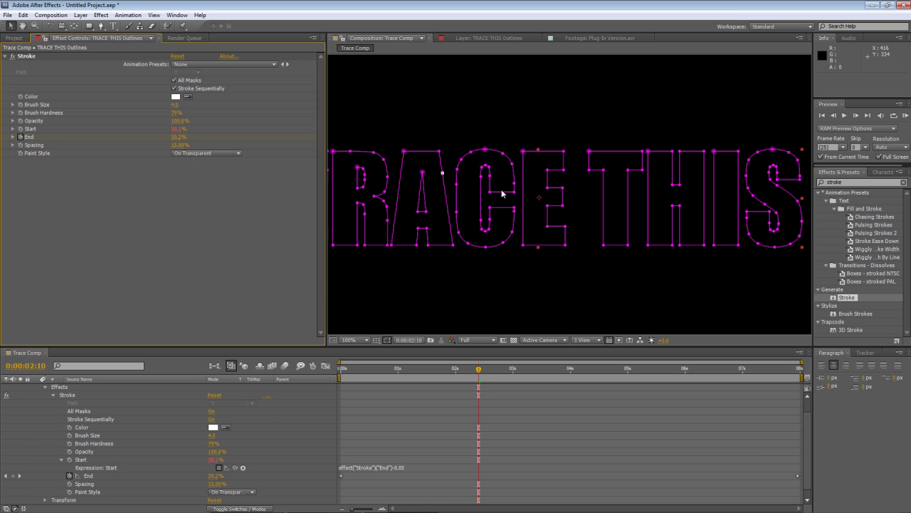
scroll(497, 194, "down", 2)
left_click_drag(439, 195, 567, 209)
left_click_drag(479, 370, 576, 383)
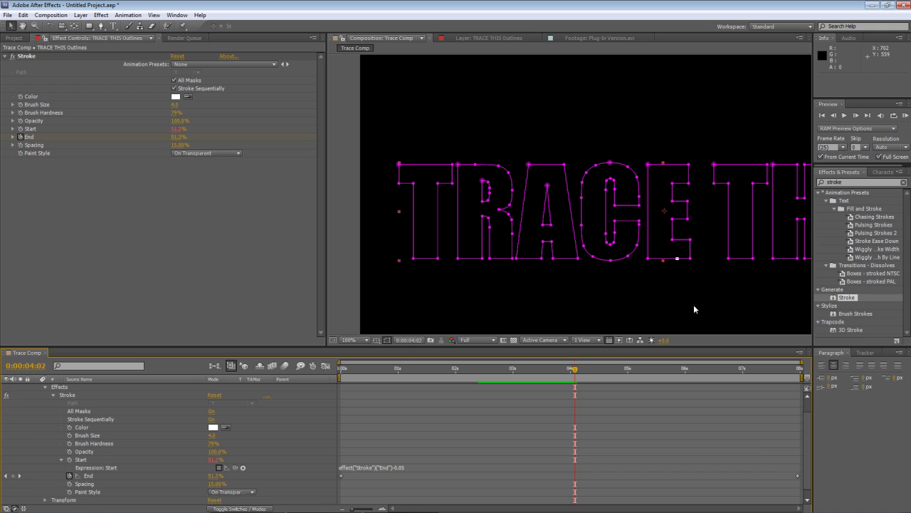
Pre-compose TRACE THIS Outlines into 'Trace Precomp', moving all attributes into it
left_click(151, 390)
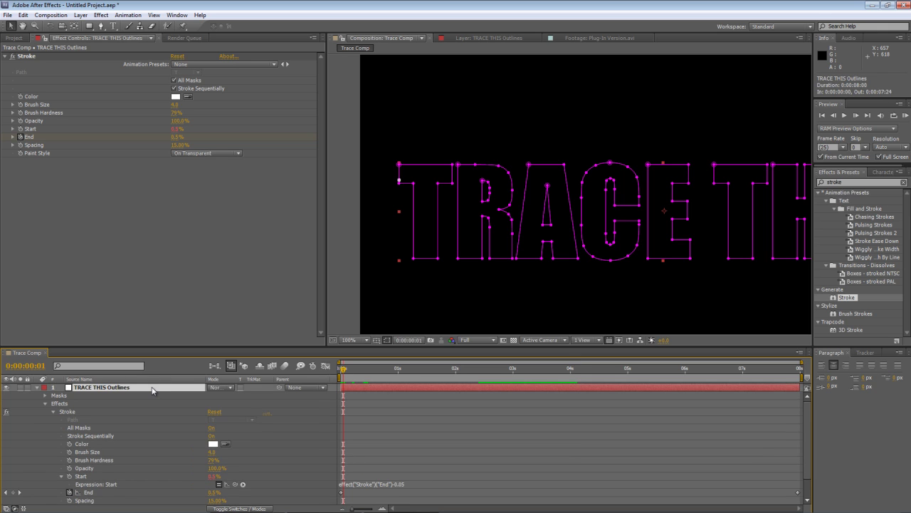
key("ctrl+shift+c")
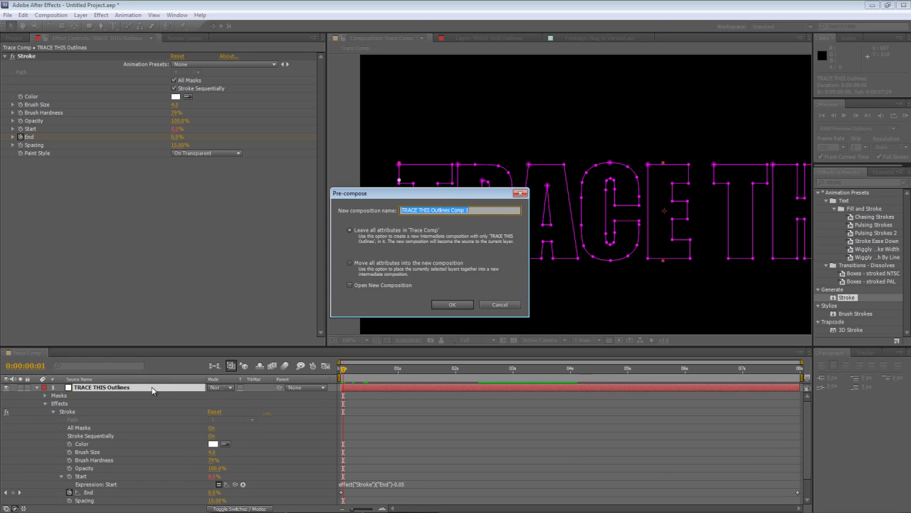
type("Trace Precomp")
left_click(392, 269)
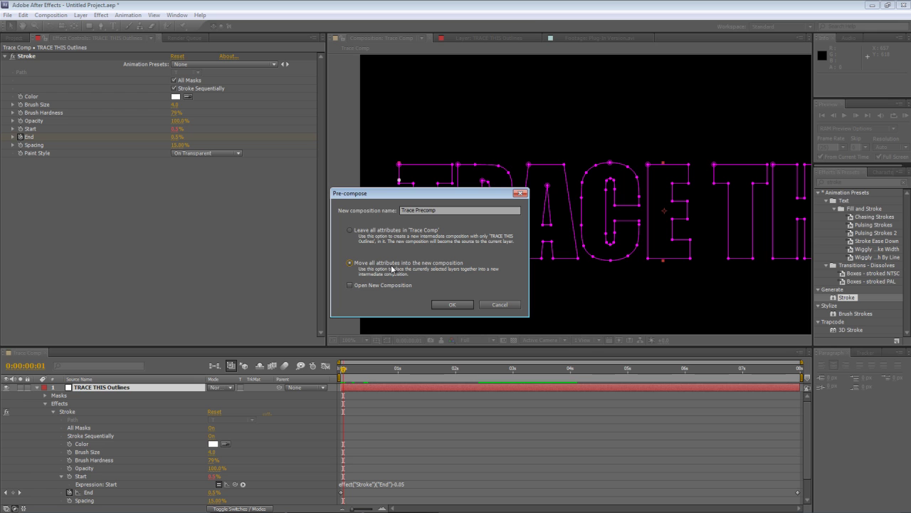
left_click(448, 304)
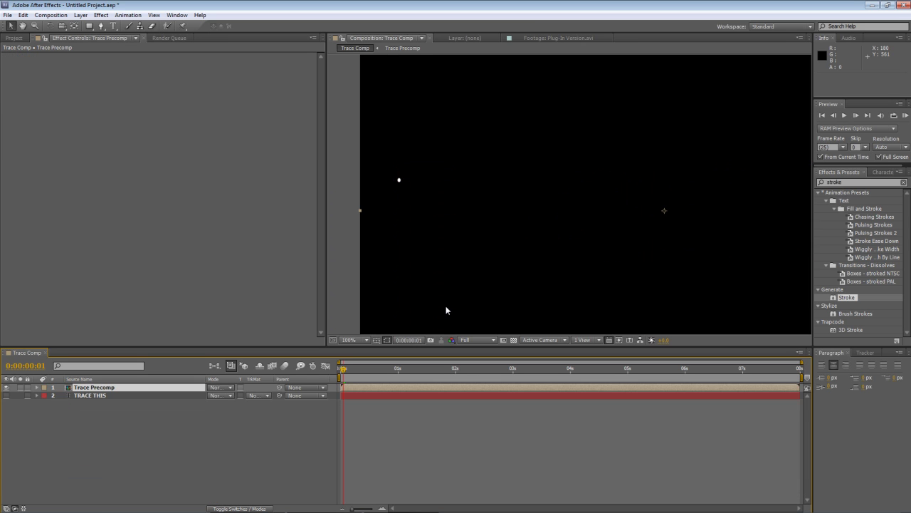
Start a Track Motion in the Tracker panel with Trace Precomp as the motion source
left_click(168, 388)
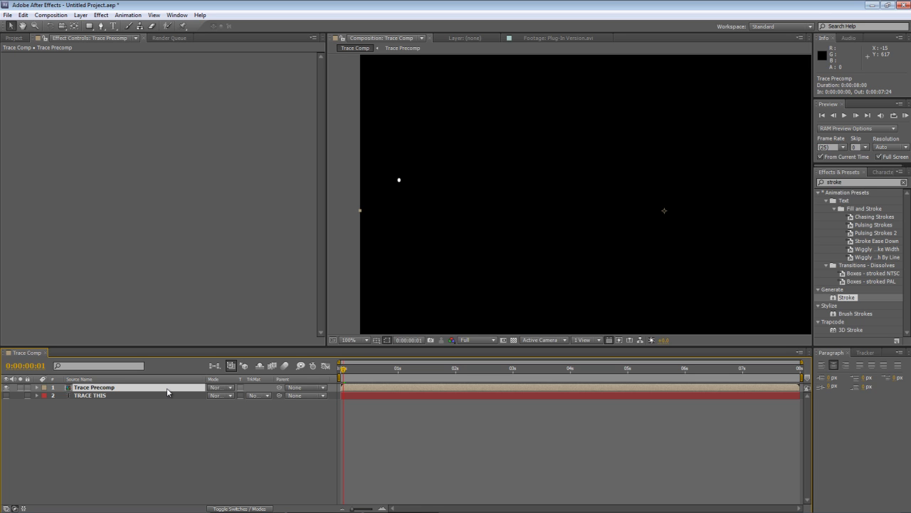
left_click(865, 353)
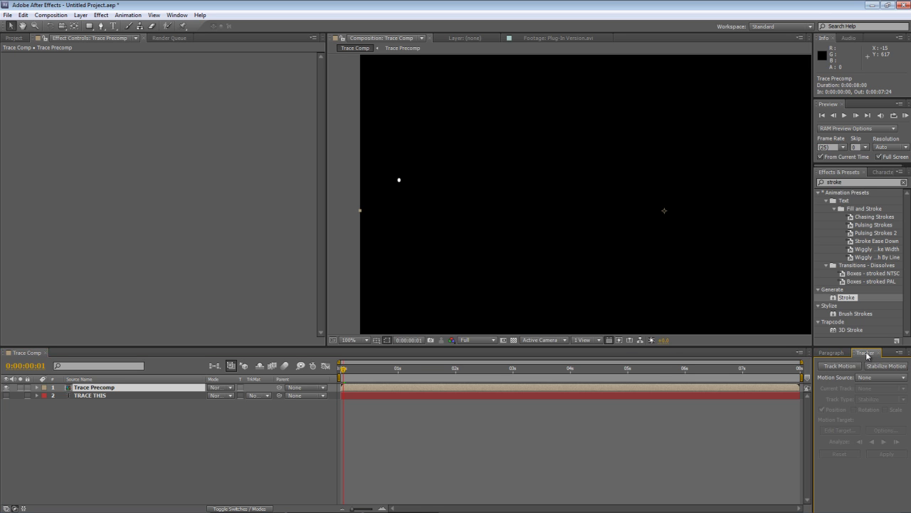
left_click(177, 15)
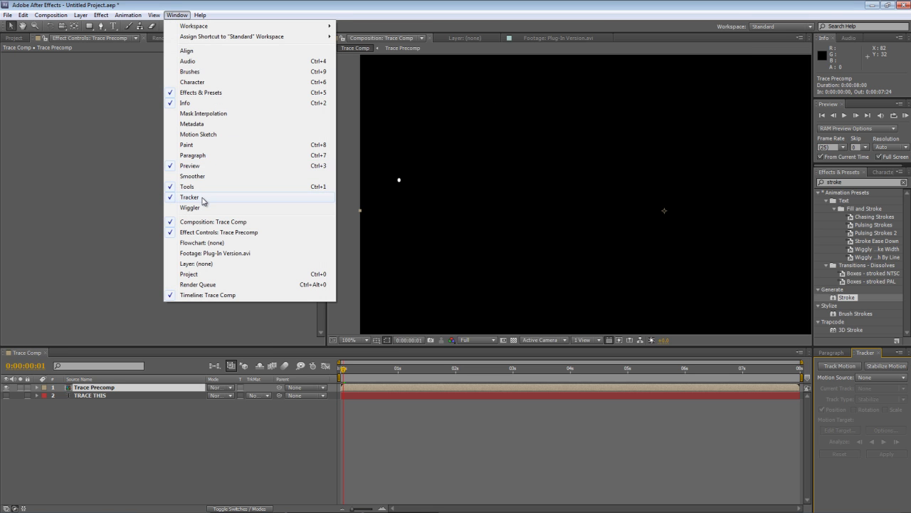
left_click(411, 9)
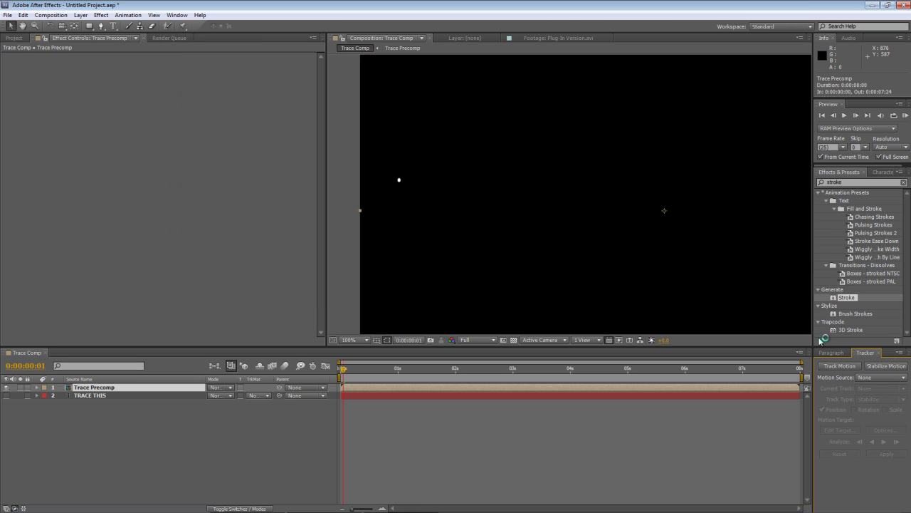
left_click(852, 366)
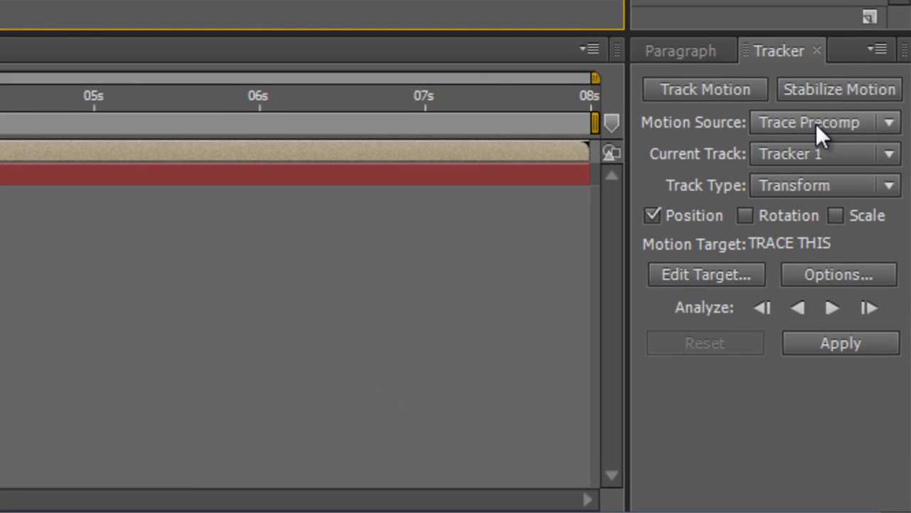
left_click(816, 123)
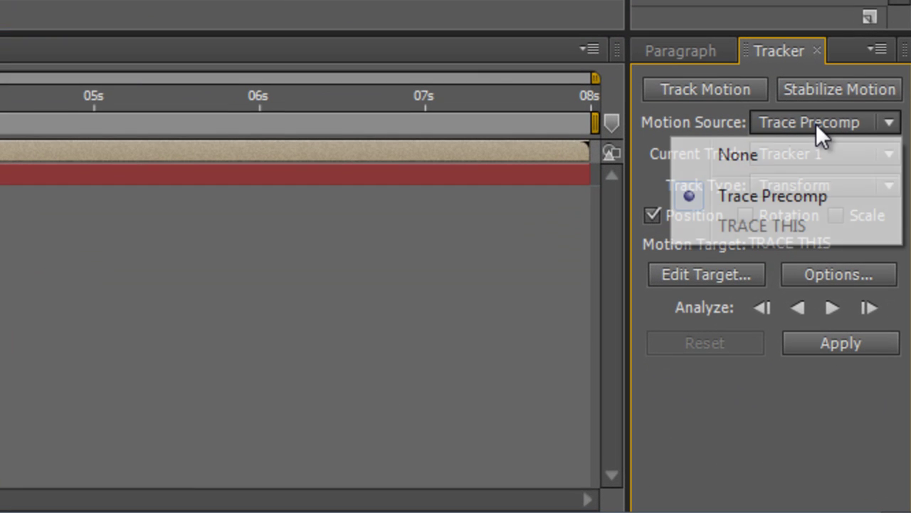
left_click(816, 123)
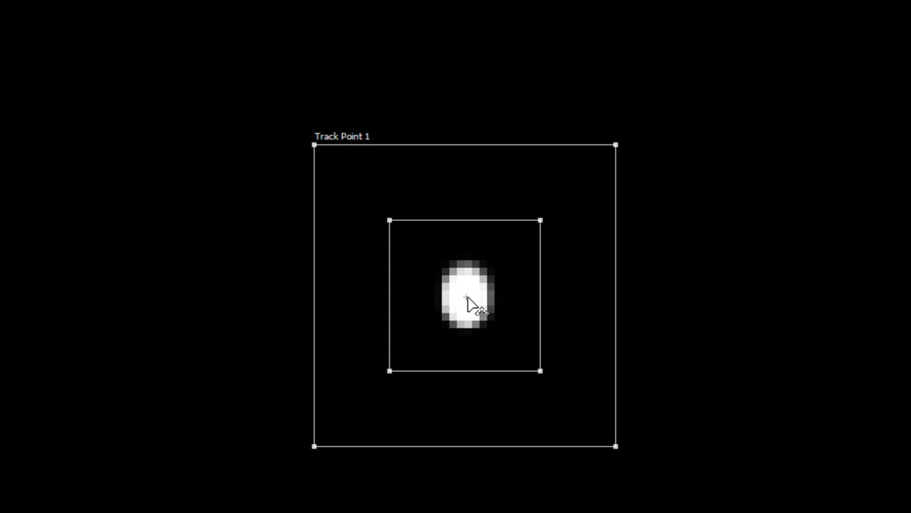
Widen Track Point 1's search area into a broad rectangle around the white dot
scroll(468, 297, "down", 2)
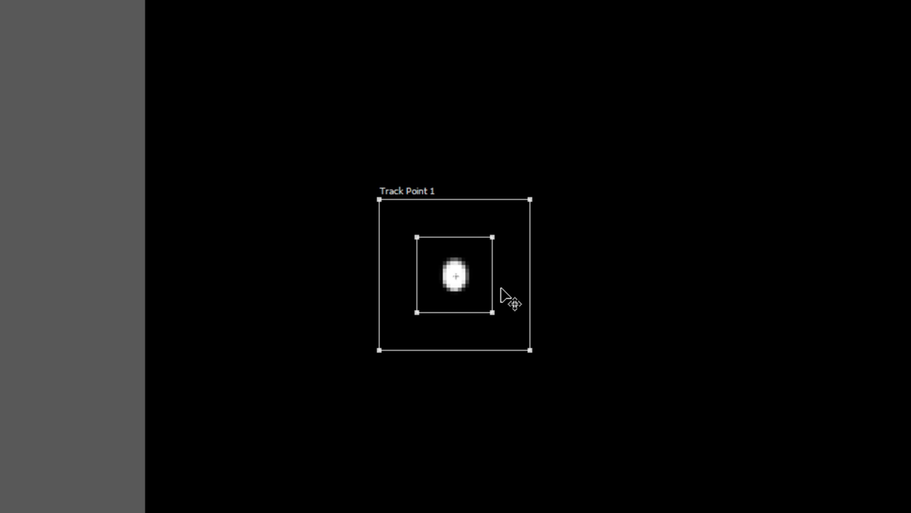
scroll(501, 296, "down", 2)
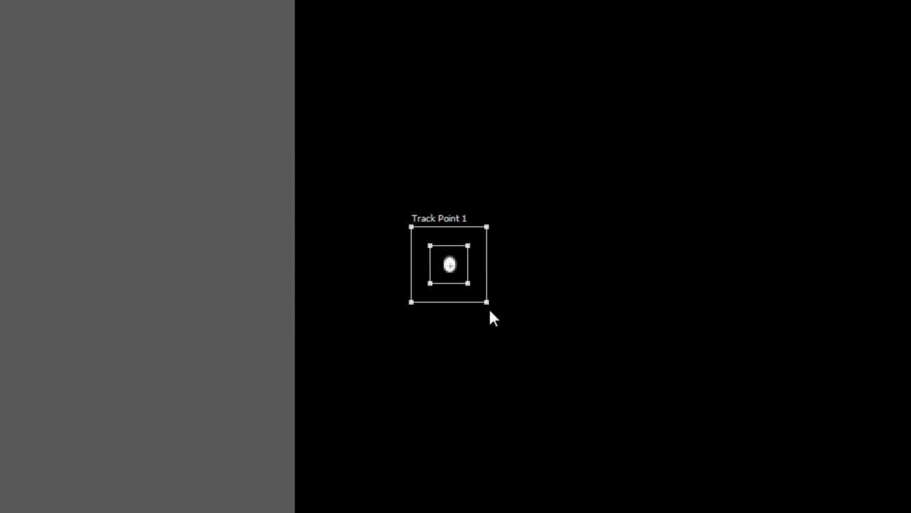
left_click_drag(488, 301, 638, 352)
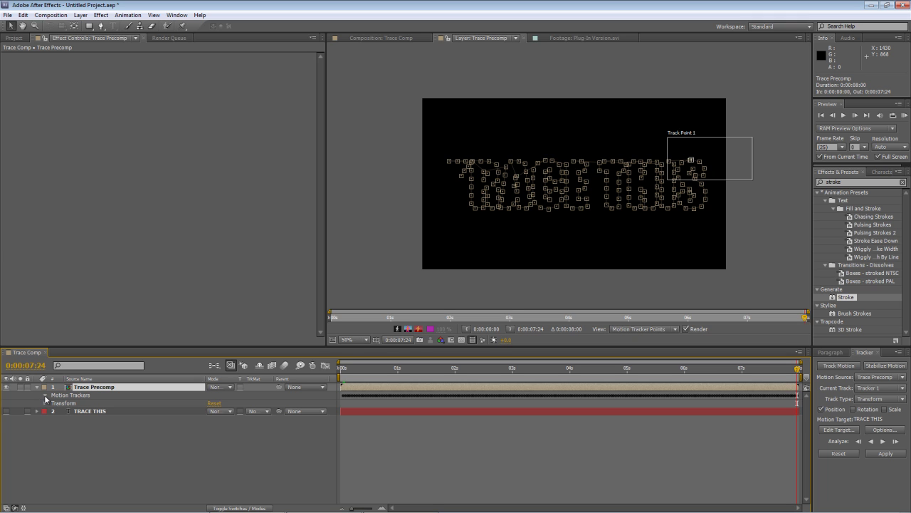
Reveal Tracker 1 > Track Point 1 properties under Trace Precomp, a few frames in
left_click(45, 395)
left_click(53, 404)
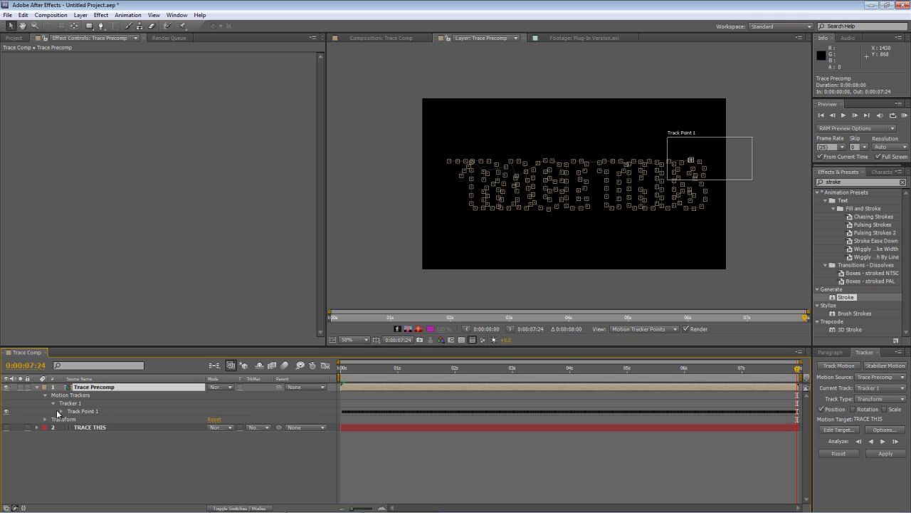
left_click(61, 411)
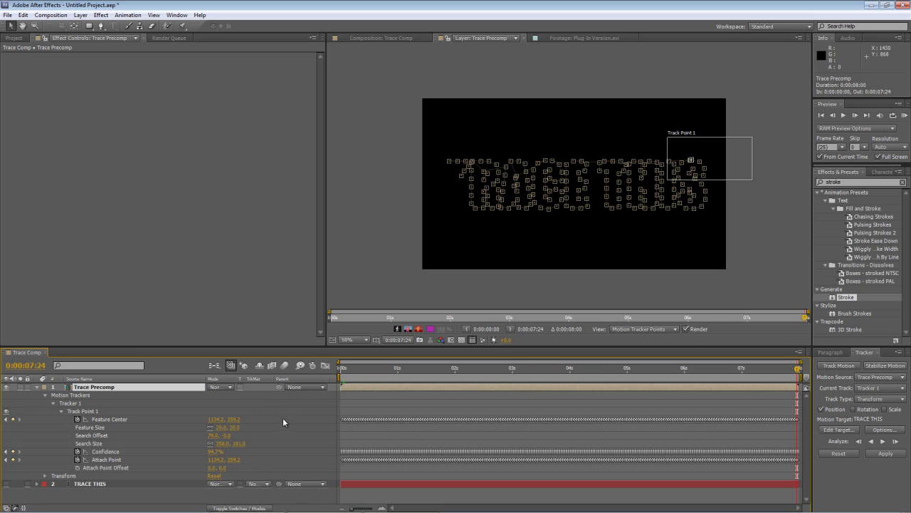
left_click(343, 370)
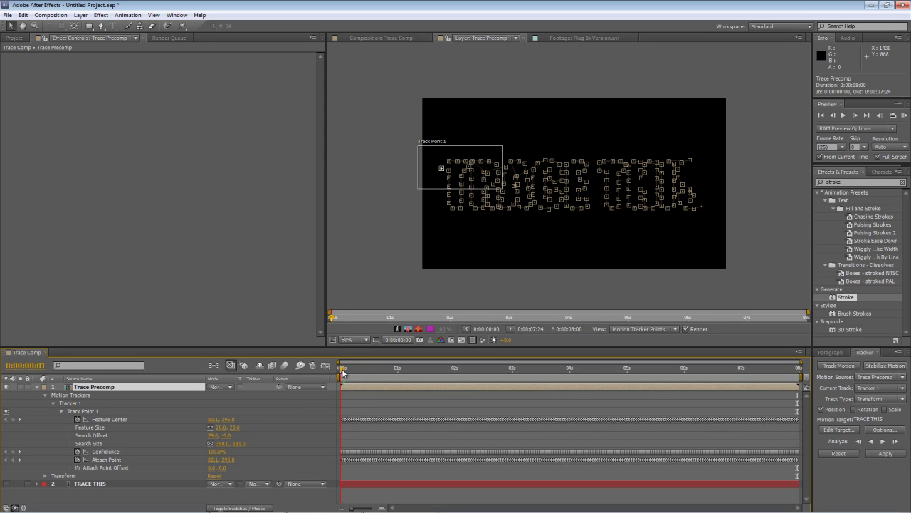
left_click_drag(342, 371, 355, 372)
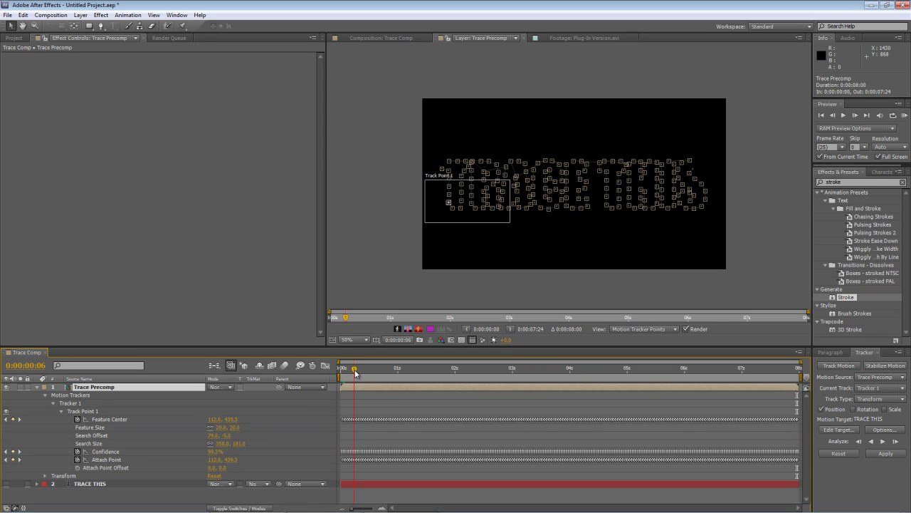
Select the Feature Center keyframes, then deselect them and collapse Trace Precomp
left_click(110, 422)
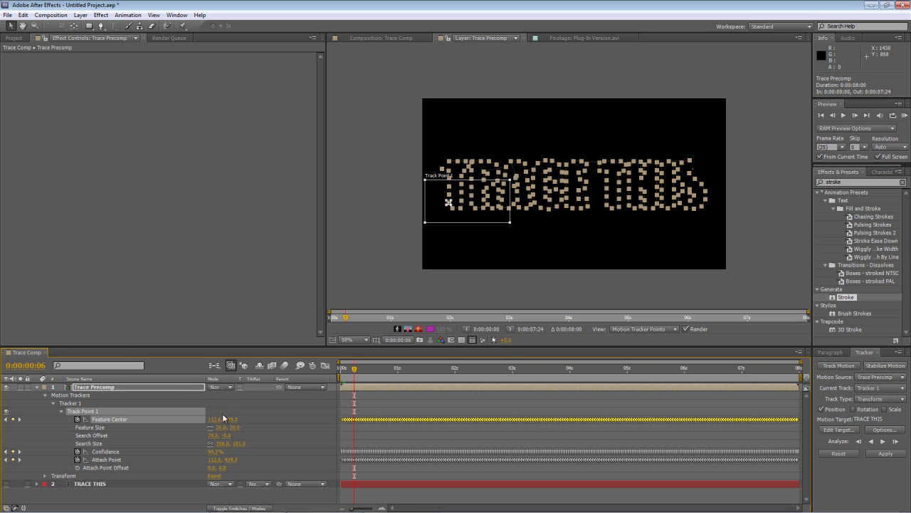
left_click(258, 419)
left_click(37, 387)
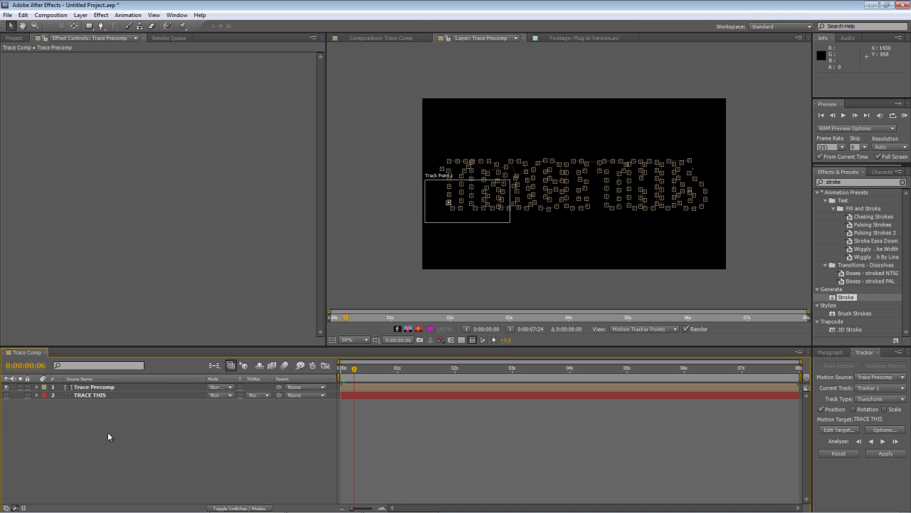
Create a new solid layer named Particles
right_click(108, 436)
mouse_move(142, 342)
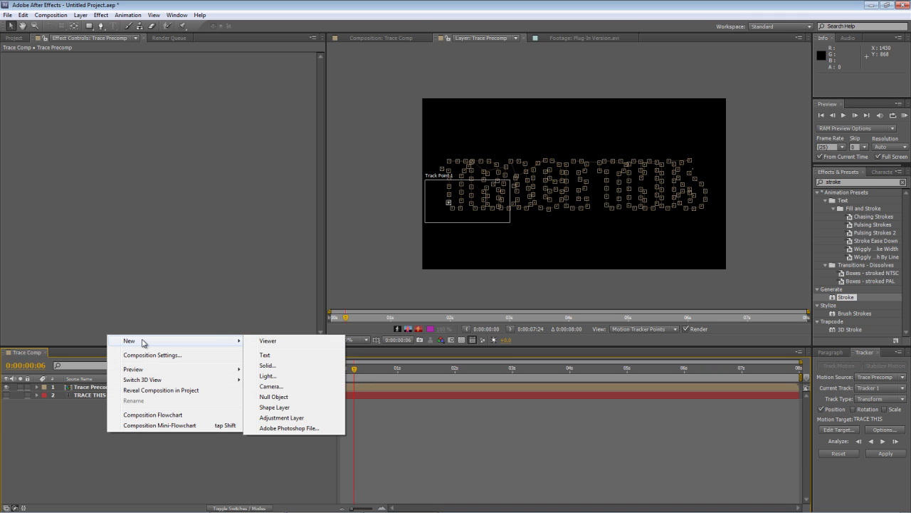
left_click(282, 367)
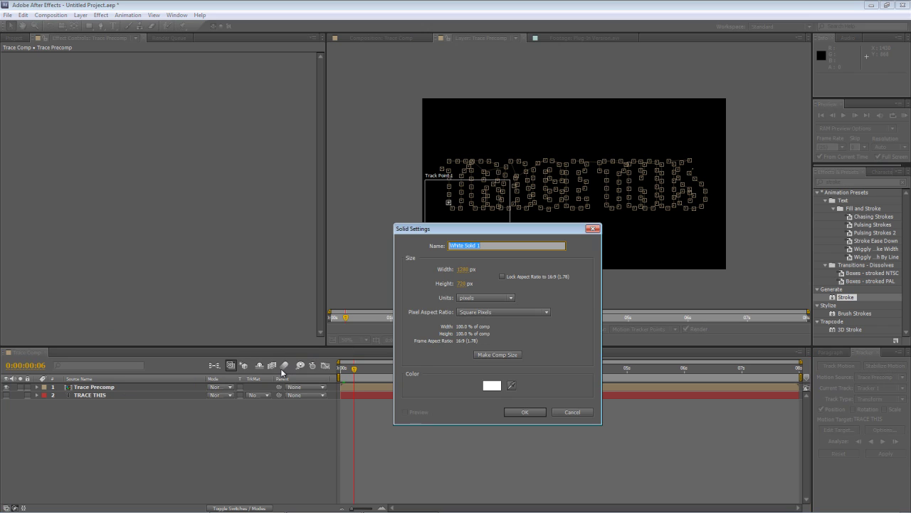
type("Particles")
left_click(523, 412)
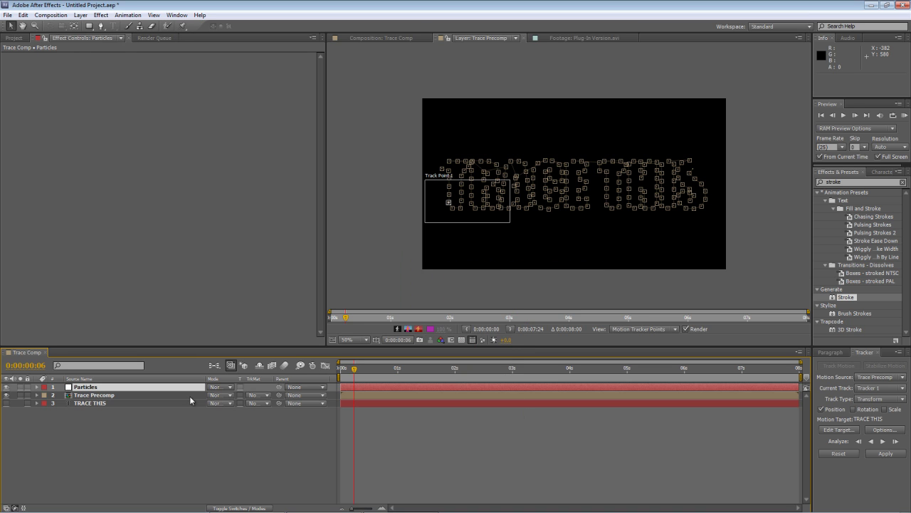
Search effects for 'cc par' and apply CC Particle Systems II to Particles
left_click(857, 183)
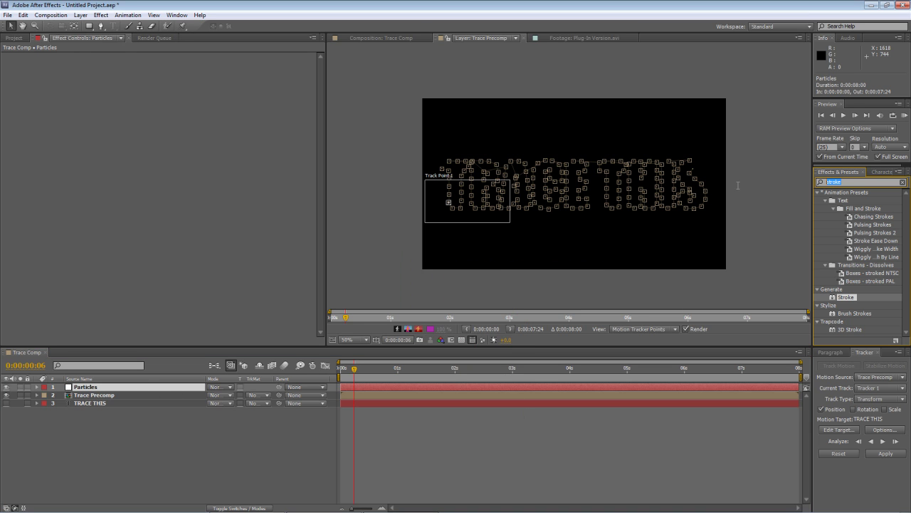
type("cc part")
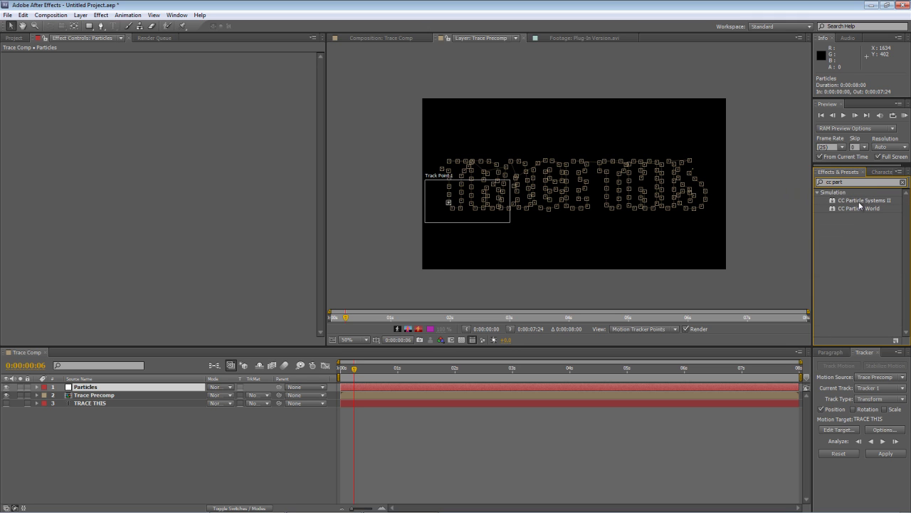
left_click_drag(863, 200, 101, 390)
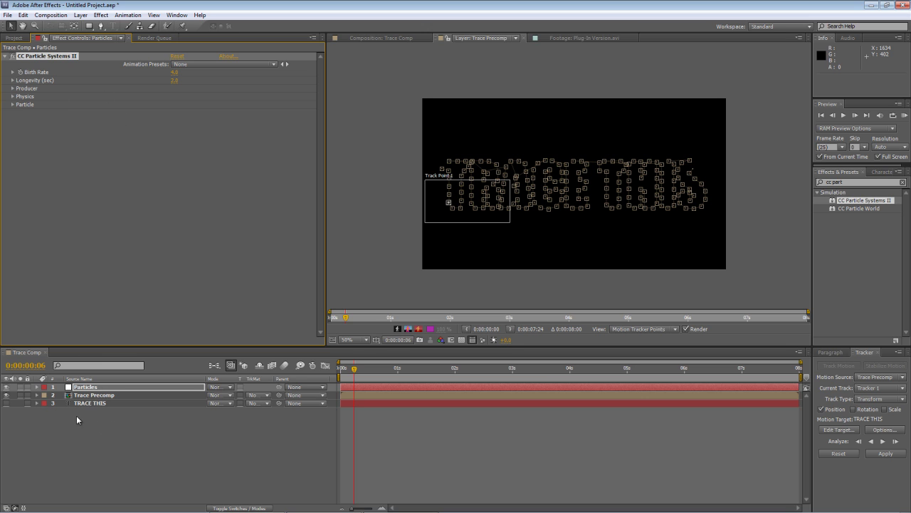
Expand the Particles layer's CC Particle Systems II Producer settings and Trace Precomp's tracker properties
left_click(37, 388)
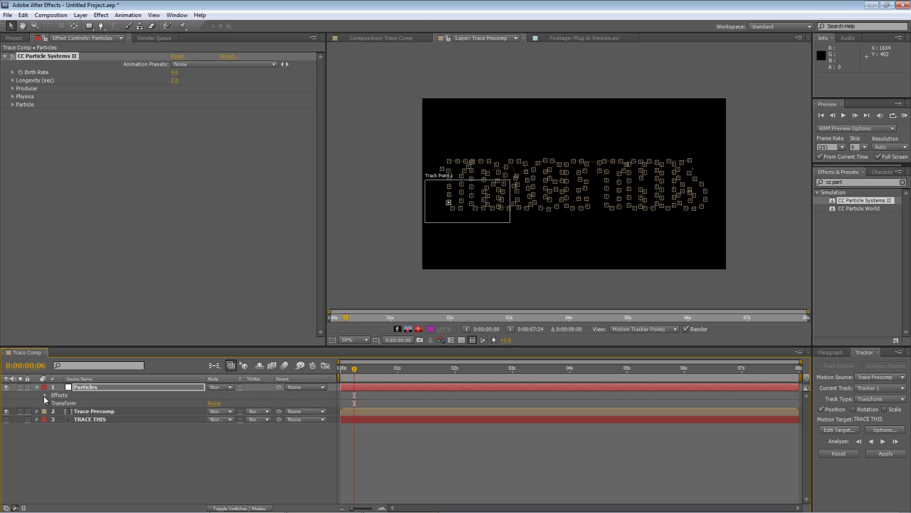
left_click(45, 395)
left_click(53, 403)
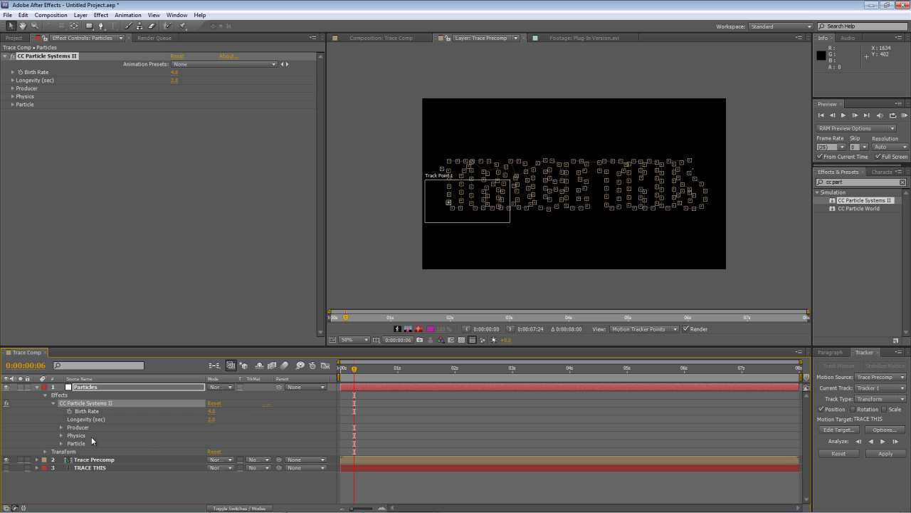
left_click(61, 427)
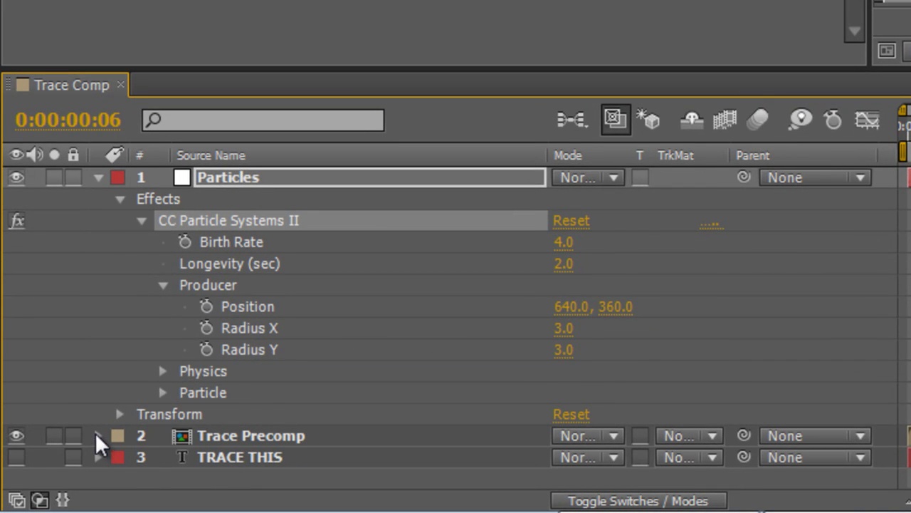
left_click(97, 435)
scroll(380, 392, "down", 3)
scroll(374, 388, "up", 3)
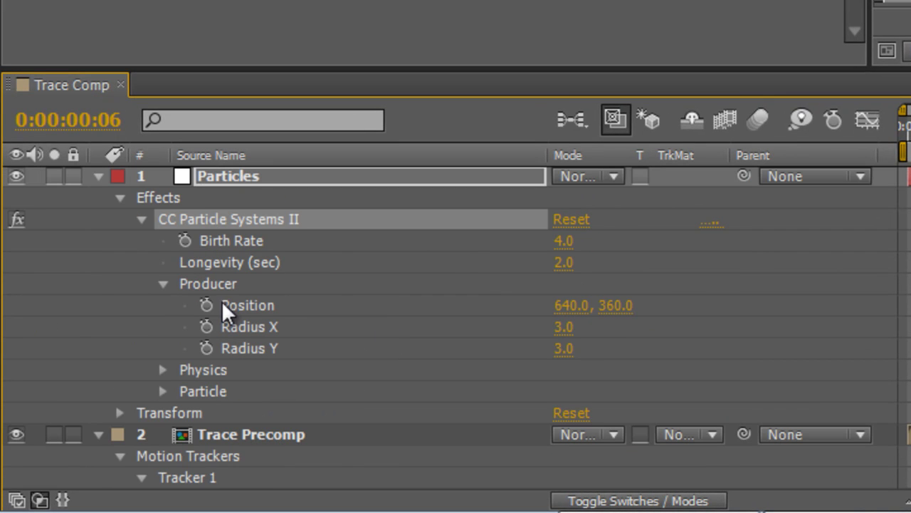
Link Producer Position by expression to Track Point 1's Feature Center, then return to the start
left_click(207, 304, "alt")
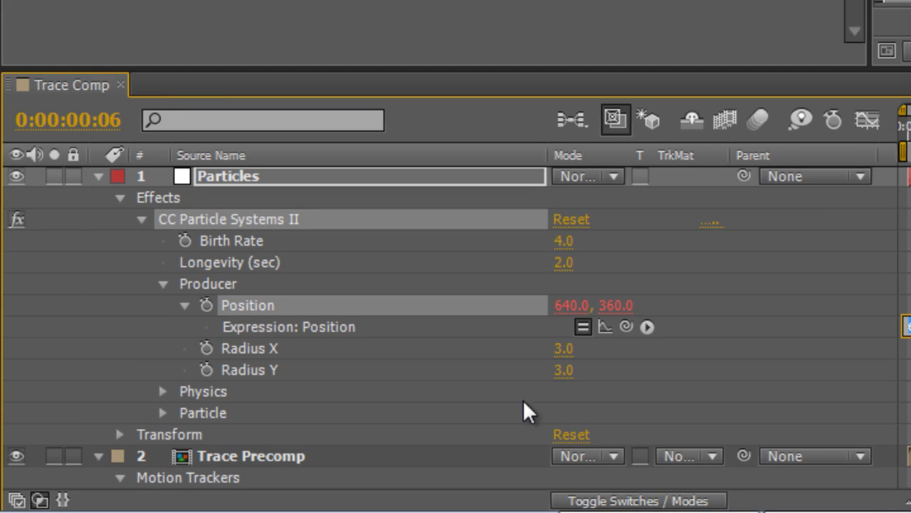
left_click_drag(625, 326, 325, 339)
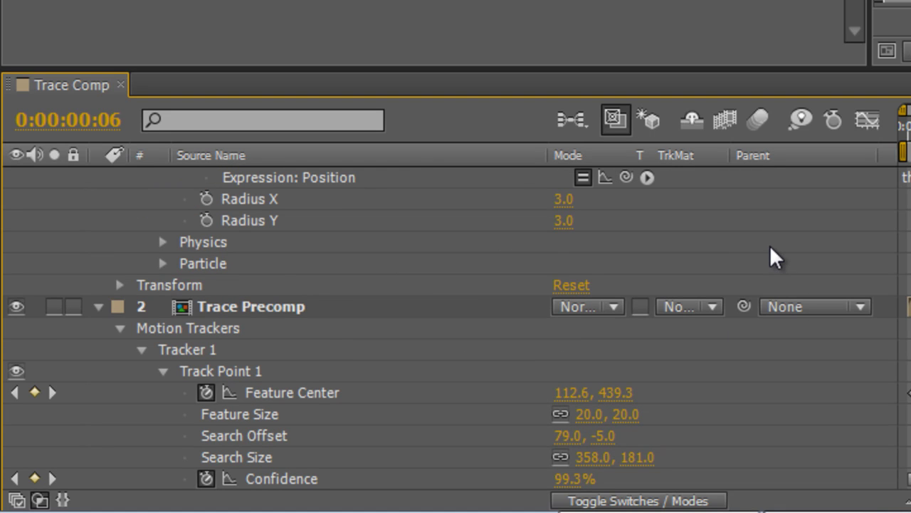
key("Home")
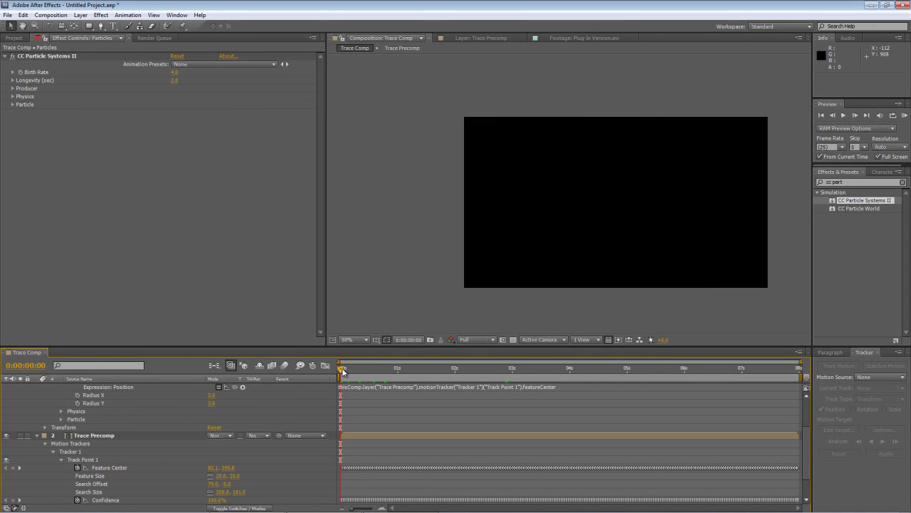
Lower the Birth Rate, set Longevity to 1.5 seconds, and change Particle Type to Star
left_click_drag(342, 372, 578, 370)
left_click(174, 72)
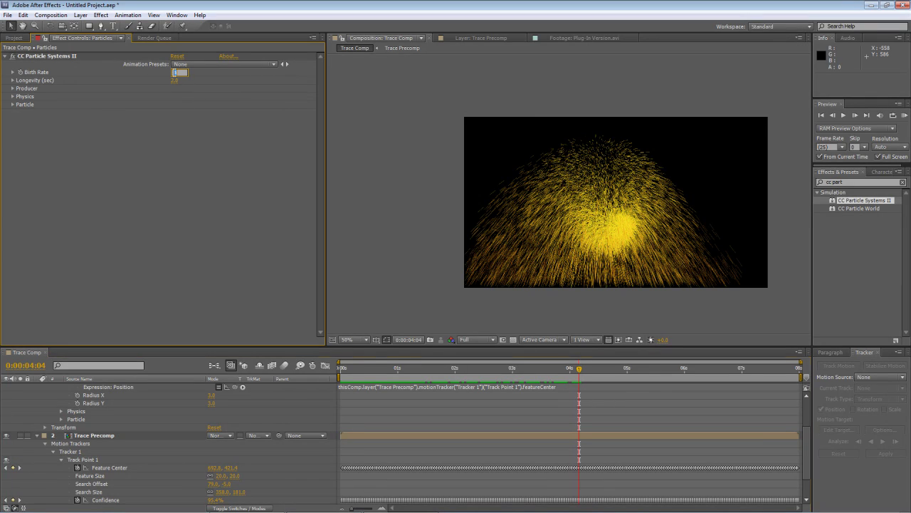
key("Return")
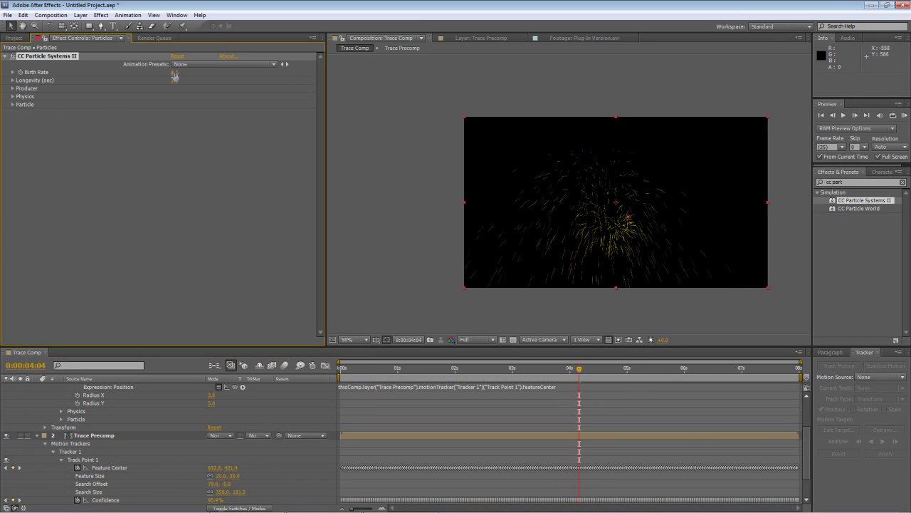
left_click(175, 81)
key("Return")
left_click(13, 105)
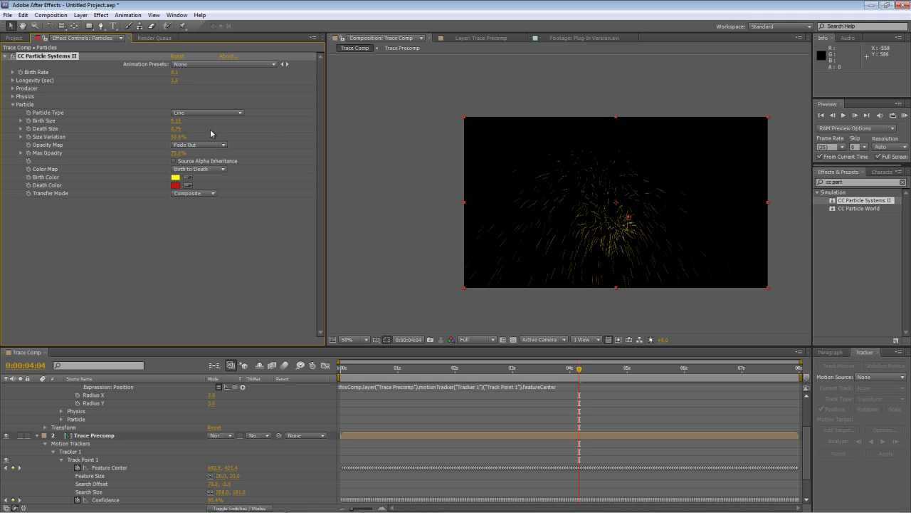
left_click(207, 113)
left_click(200, 135)
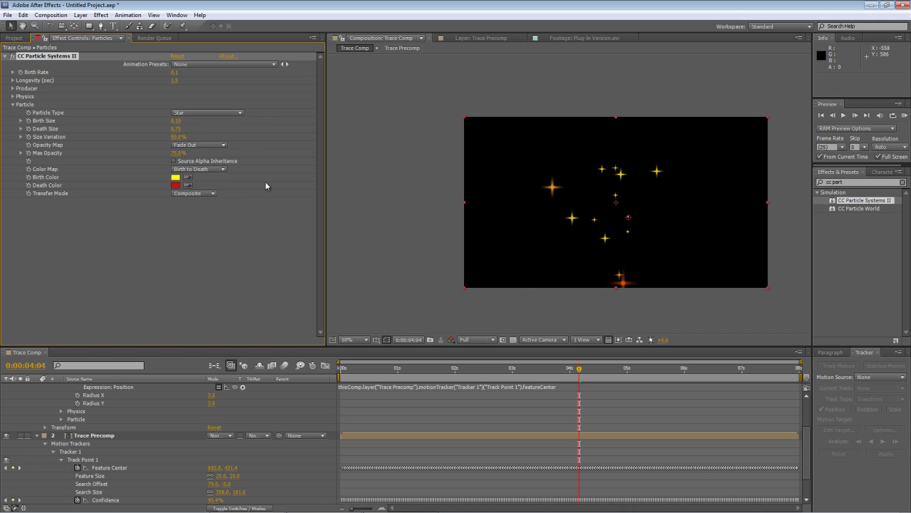
key("Home")
left_click_drag(344, 378, 408, 382)
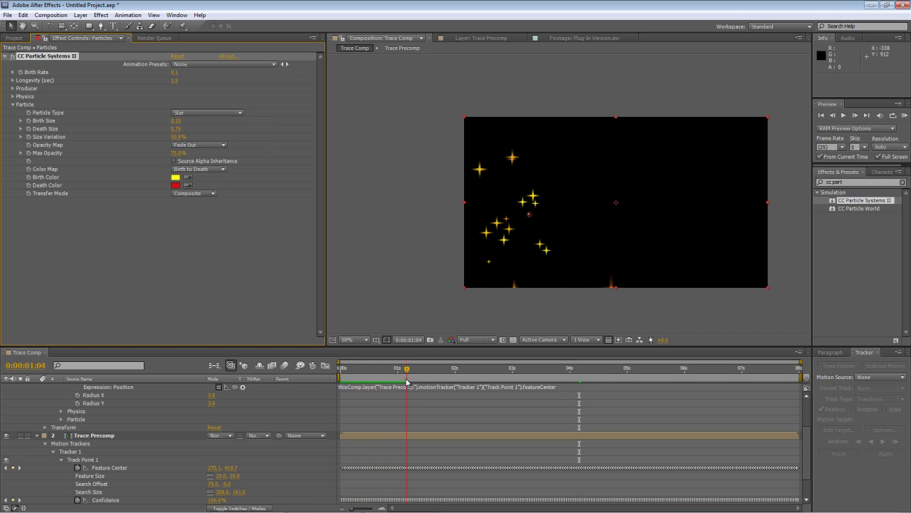
Raise the Birth Rate, set Longevity to 0.2 seconds, and preview the star particles
left_click(179, 73)
type("9")
key("Return")
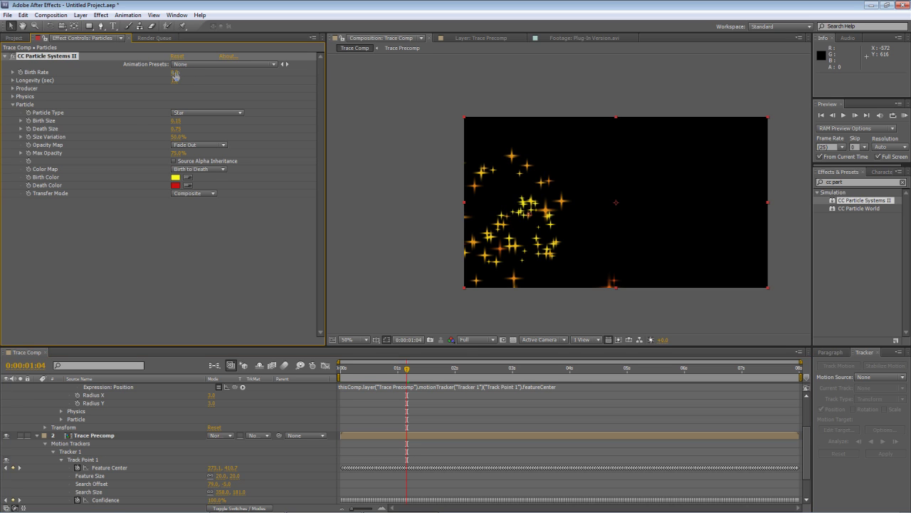
left_click(175, 81)
type("0.2")
key("Return")
left_click_drag(340, 369, 584, 378)
Collapse Particles and Trace Precomp, unhide TRACE THIS, and preview the stars over the text
scroll(178, 417, "up", 2)
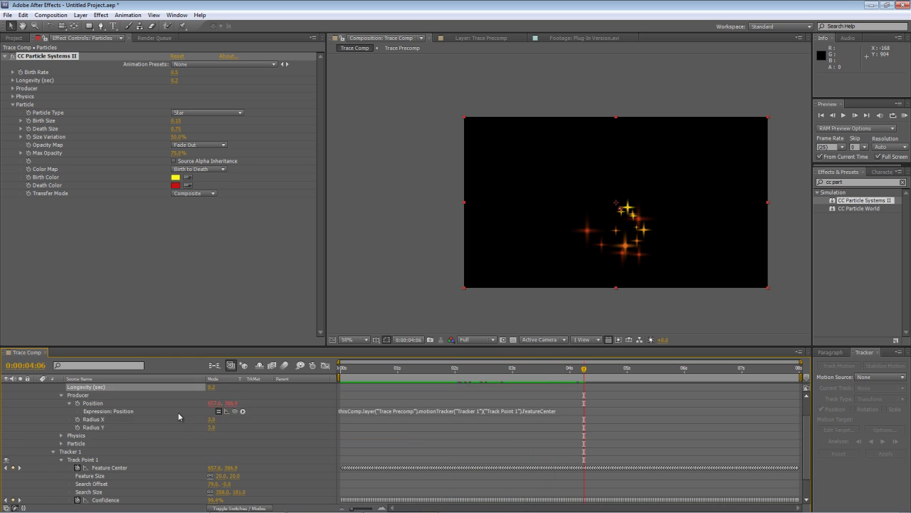
scroll(179, 416, "up", 2)
left_click(38, 386)
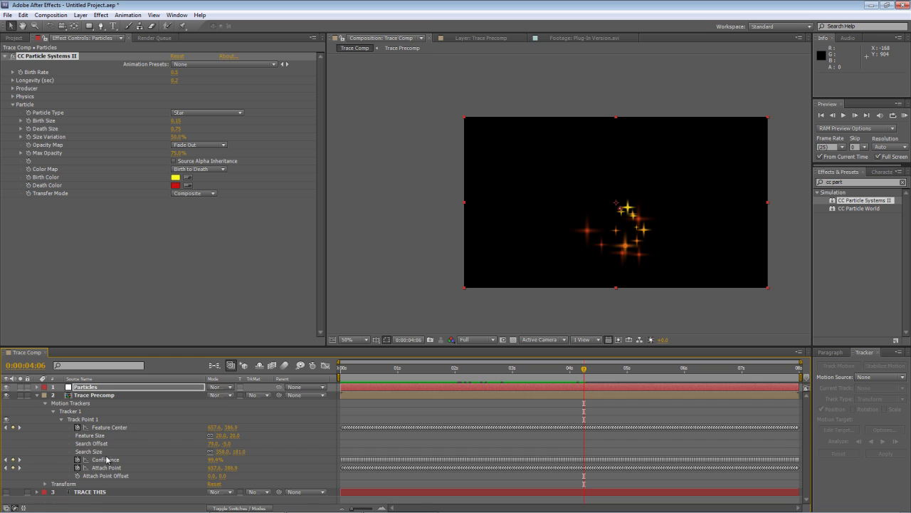
left_click(37, 395)
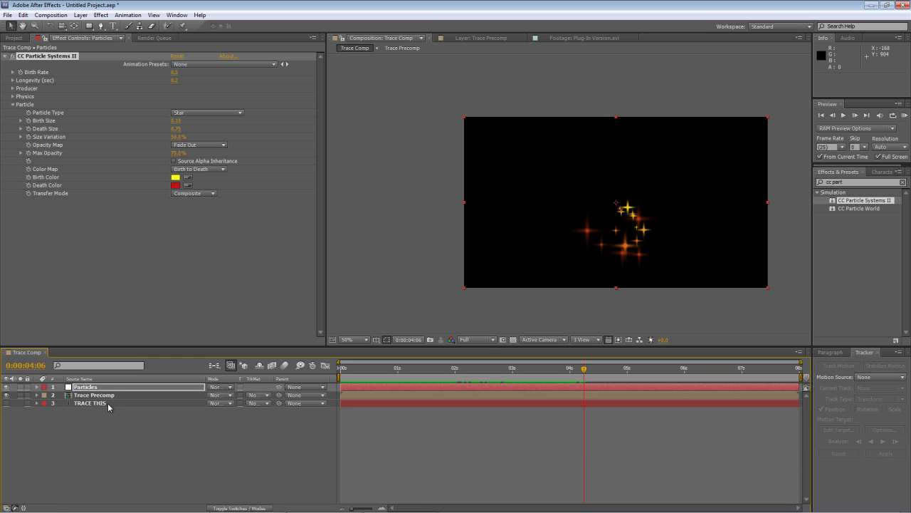
left_click(7, 403)
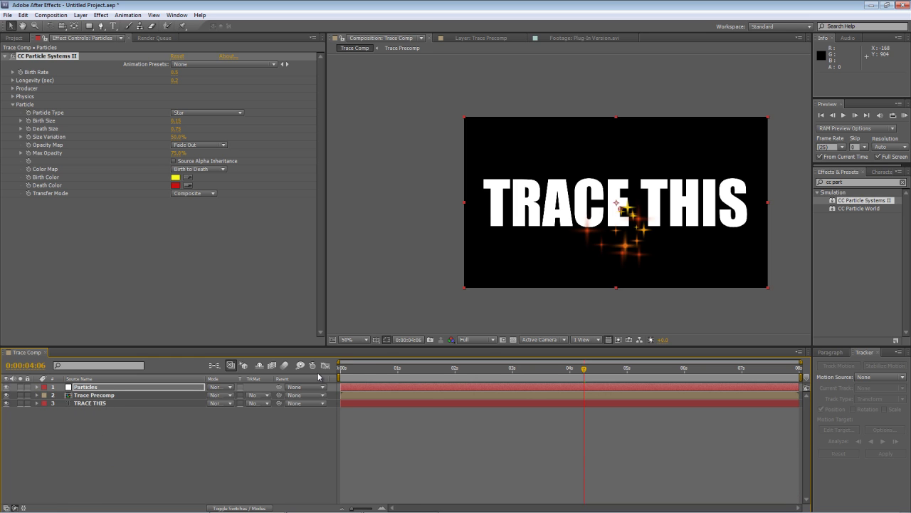
left_click_drag(352, 372, 588, 381)
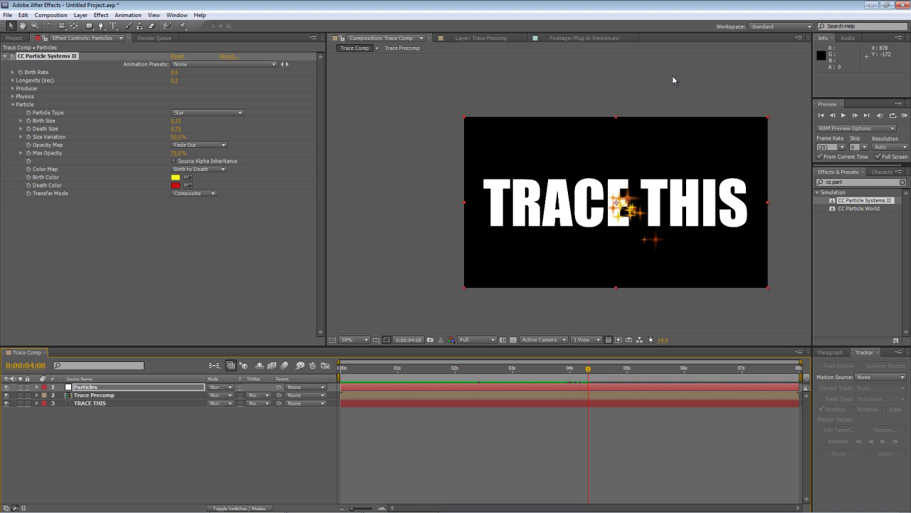
Switch the viewer to the Plug-In Version.avi footage showing the blue flare tracing the letters
left_click(576, 39)
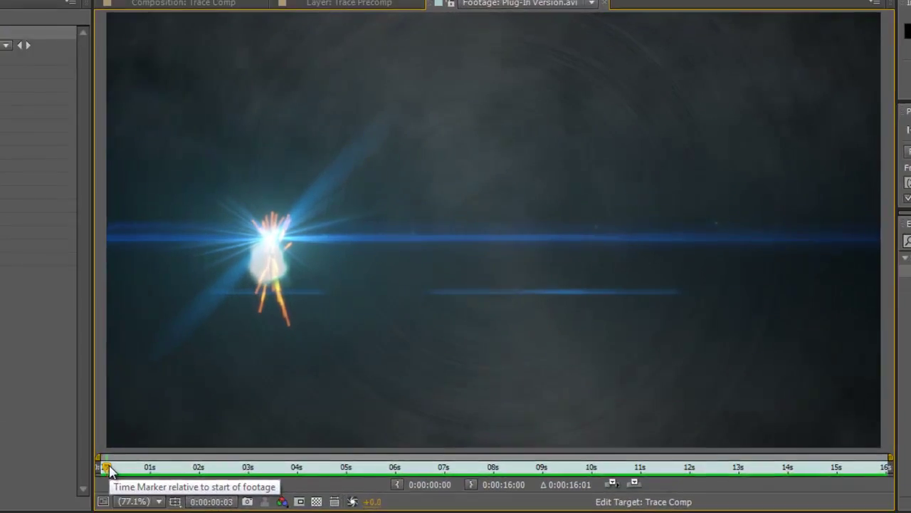